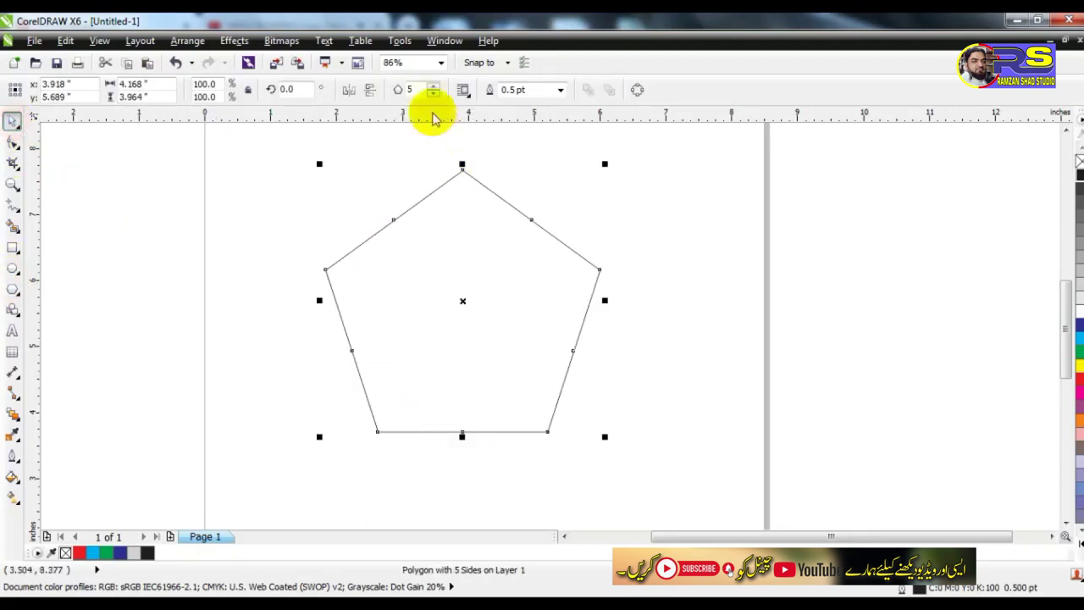
# Give the polygon 6 sides with a 4.0 pt outline and place a duplicate of it directly to its right
pyautogui.click(559, 90)
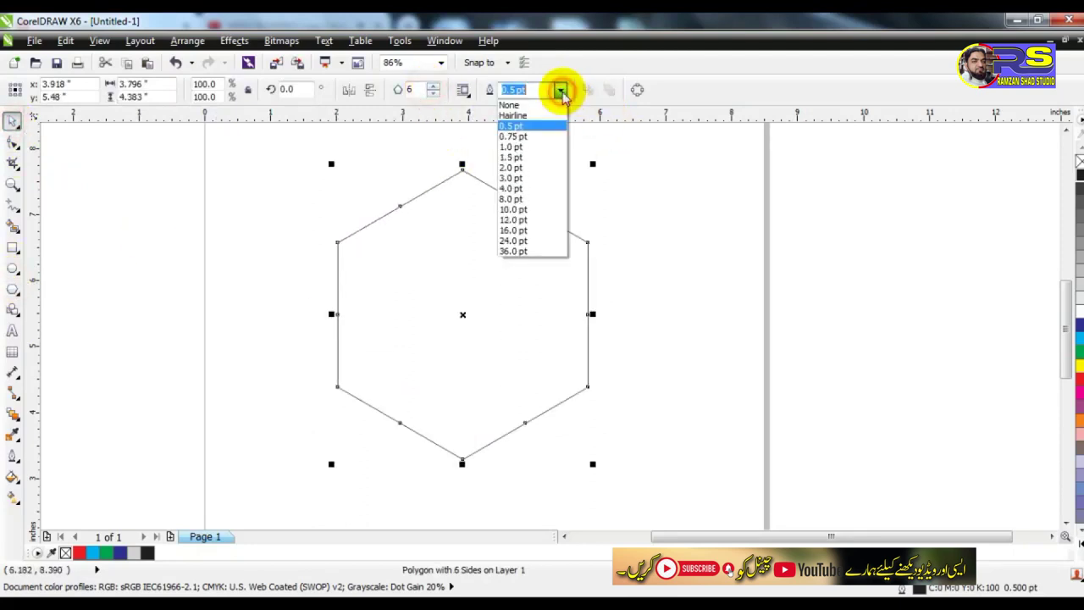
pyautogui.click(522, 183)
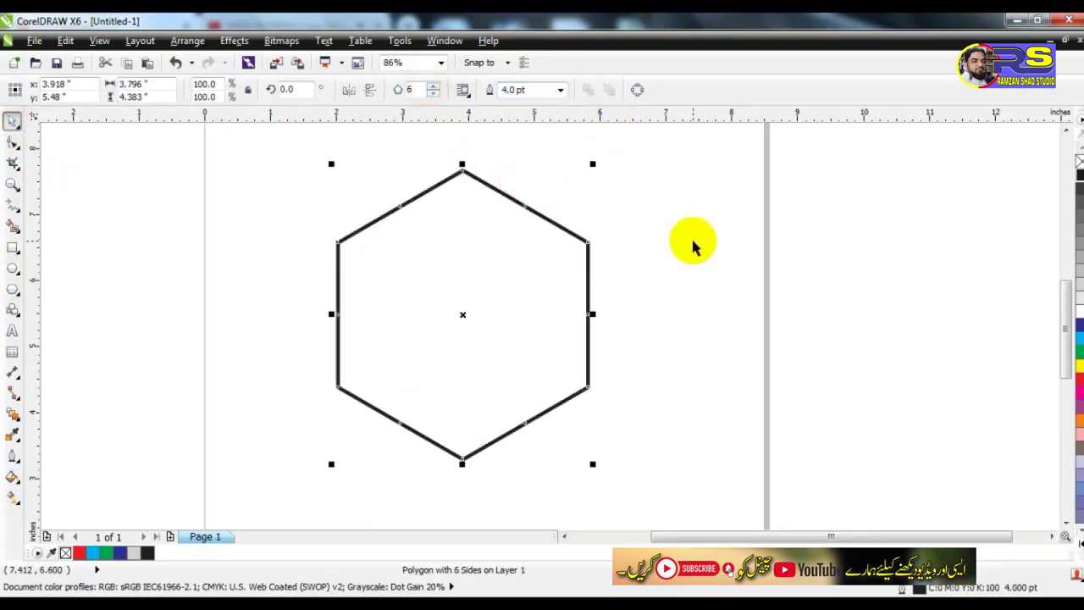
pyautogui.moveTo(463, 283); pyautogui.dragTo(736, 289)
pyautogui.rightClick(736, 289)
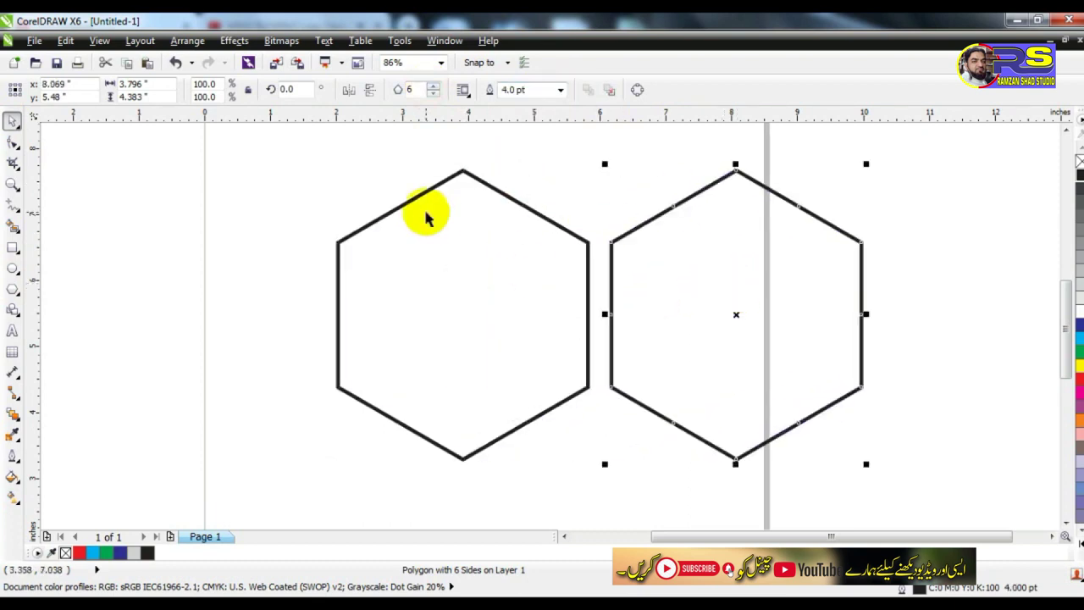
# Round the corners of the original hexagon with a 0.59 inch fillet and close the Fillet/Scallop/Chamfer docker
pyautogui.click(435, 42)
pyautogui.moveTo(478, 186)
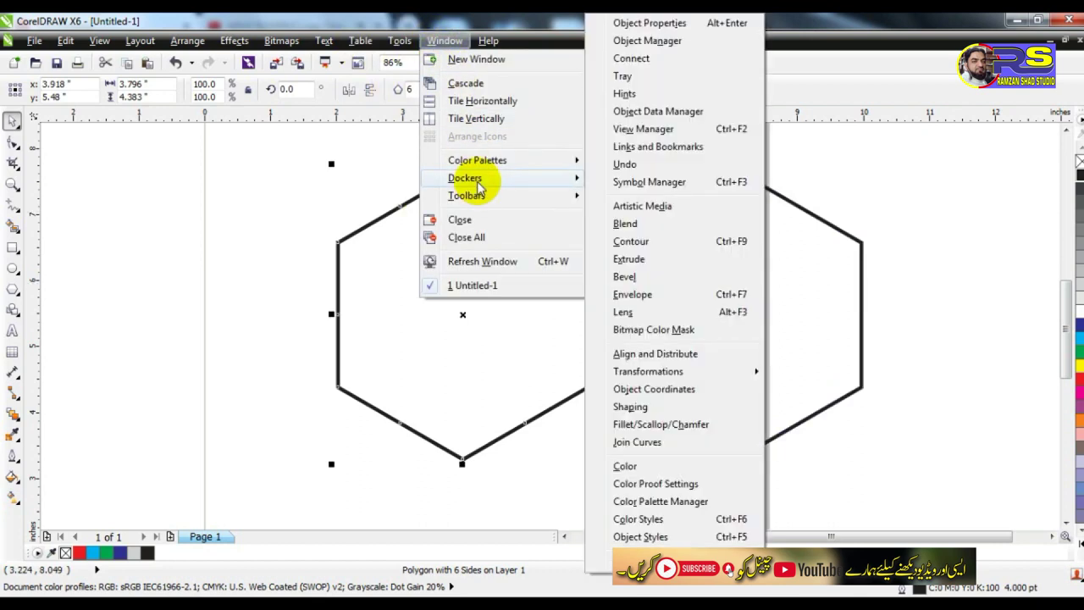
pyautogui.click(639, 427)
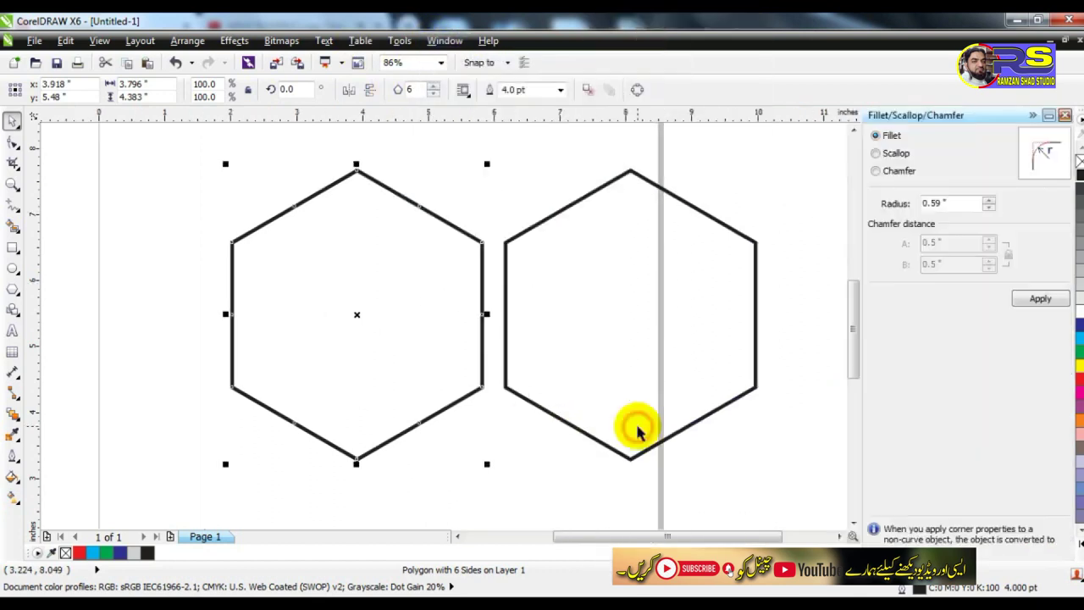
pyautogui.click(875, 154)
pyautogui.click(878, 136)
pyautogui.click(1038, 298)
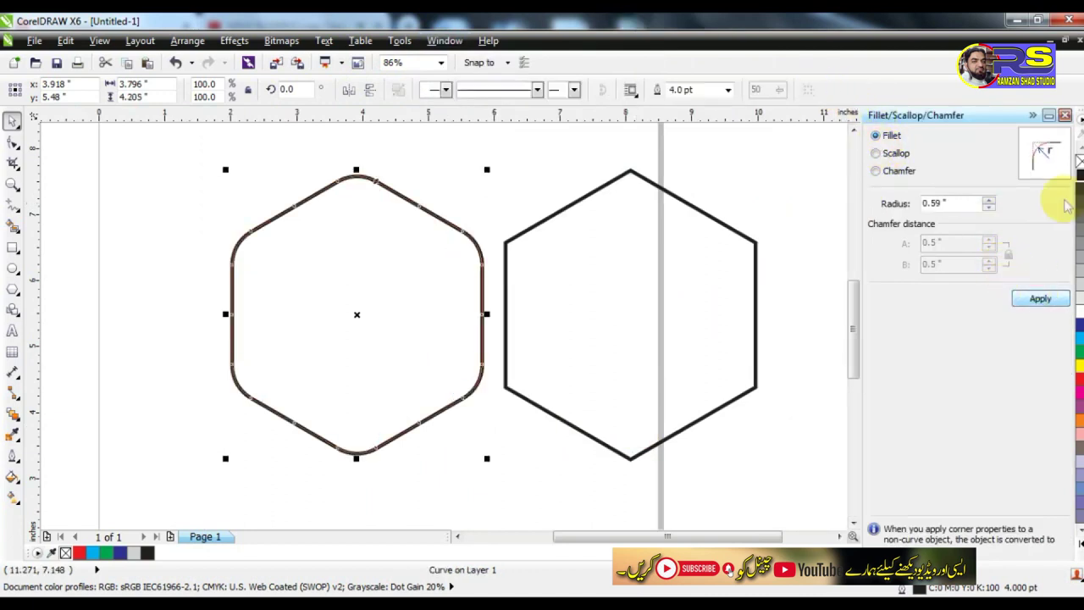
pyautogui.click(1066, 116)
# Fill the rounded hexagon with 30% black gray and the sharp-cornered copy with black
pyautogui.click(571, 160)
pyautogui.click(544, 219)
pyautogui.click(1079, 269)
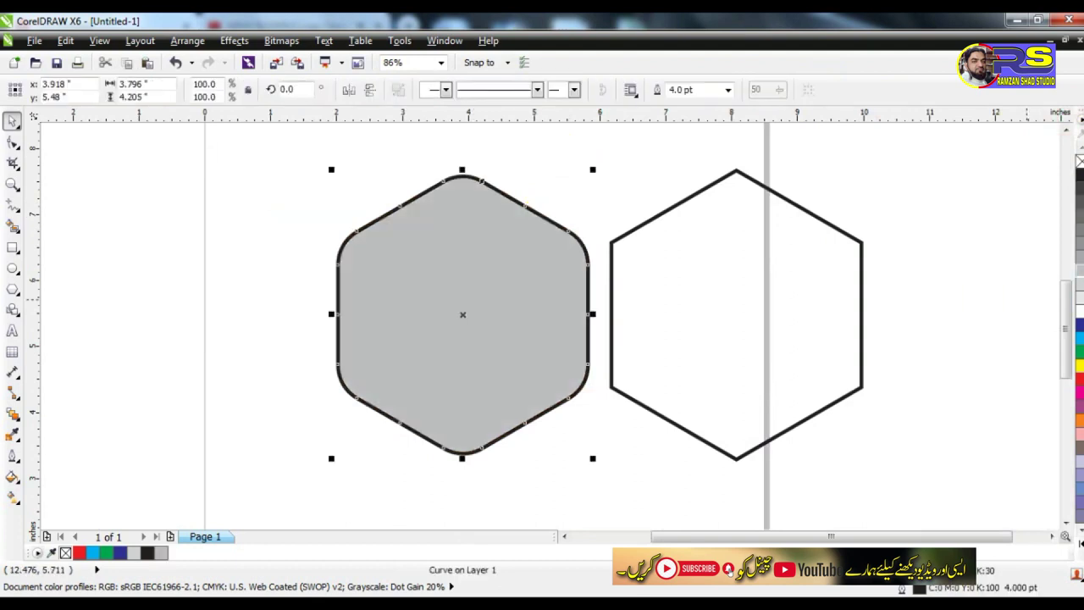
pyautogui.click(843, 231)
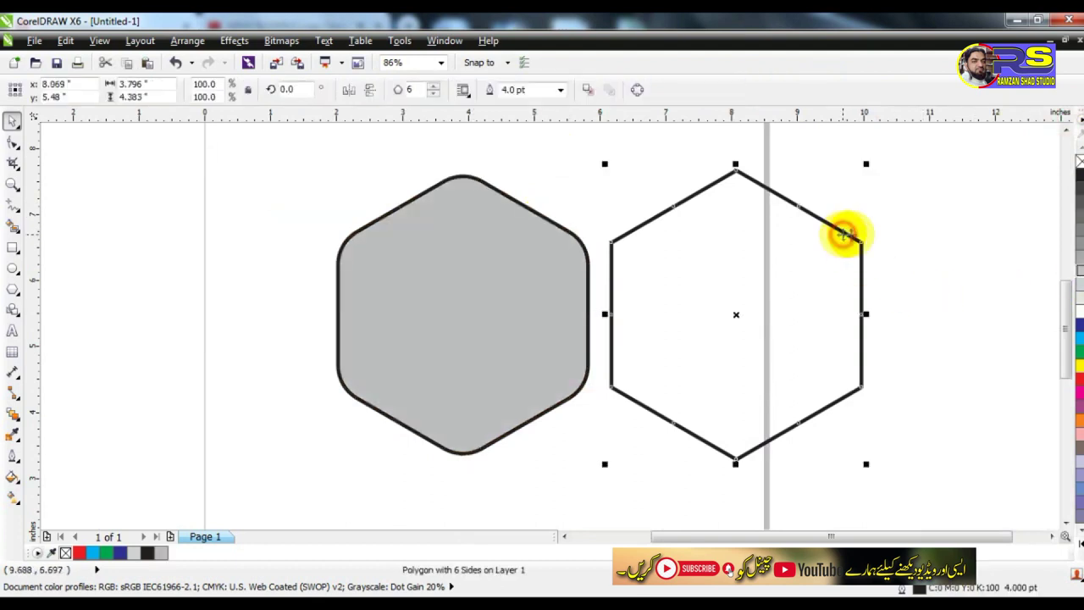
pyautogui.click(1077, 176)
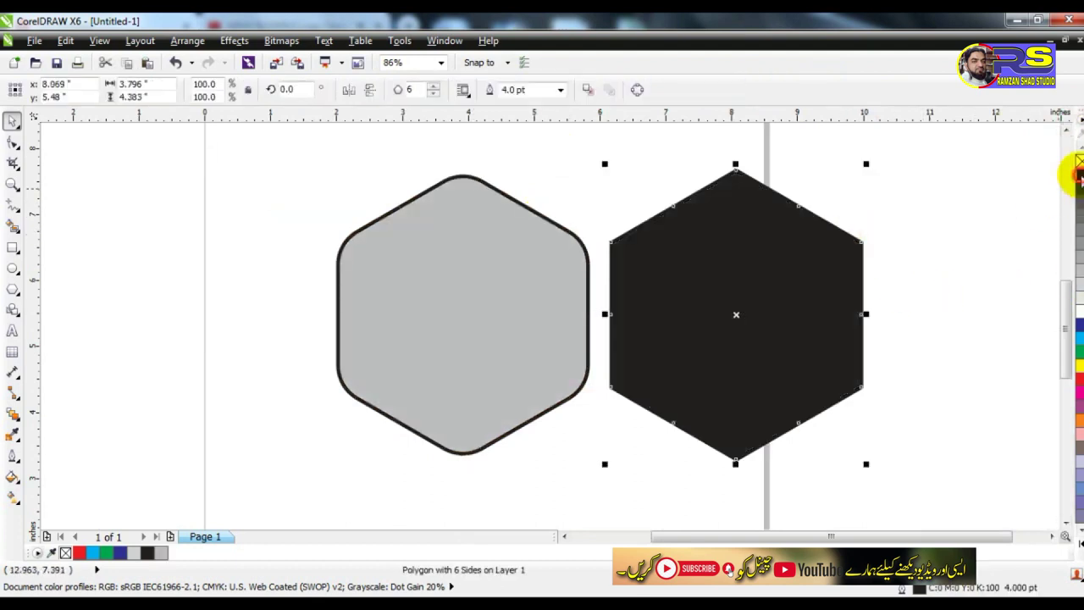
# Align the black hexagon to the center of the gray rounded hexagon so the two overlap
pyautogui.keyDown('shift'); pyautogui.click(441, 266); pyautogui.keyUp('shift')
pyautogui.press('c')
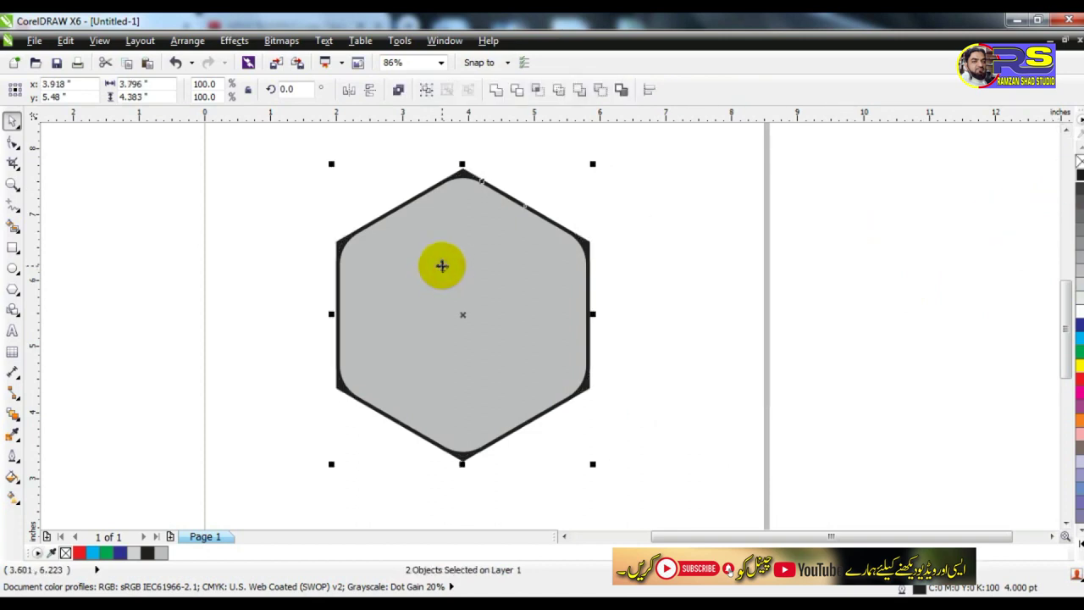
pyautogui.click(149, 265)
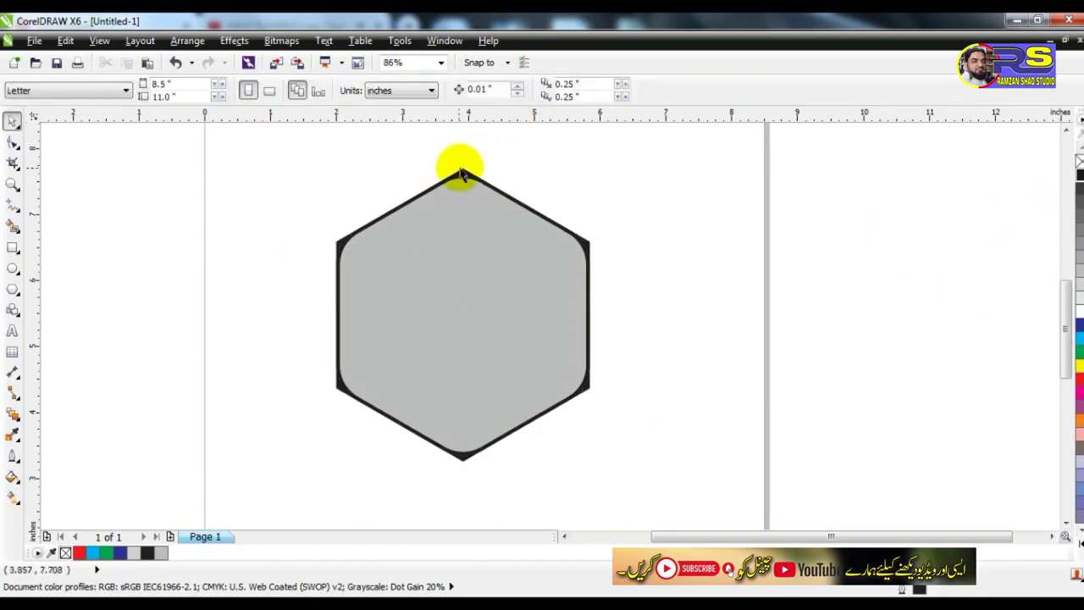
# Convert the black sharp-cornered hexagon behind the gray one to curves
pyautogui.click(460, 174)
pyautogui.click(188, 41)
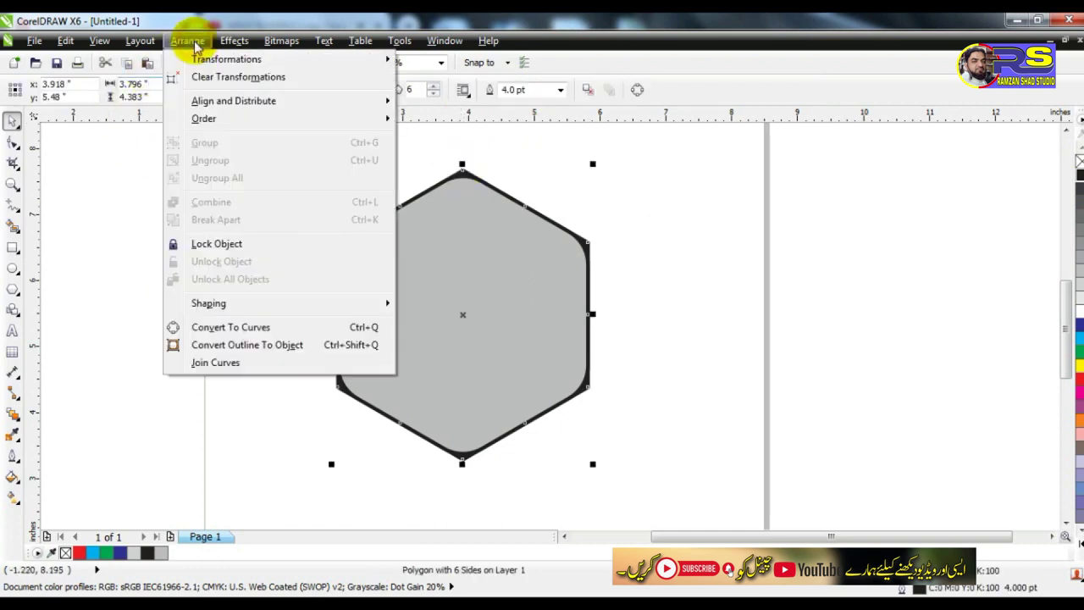
pyautogui.click(231, 328)
pyautogui.click(194, 302)
pyautogui.click(449, 176)
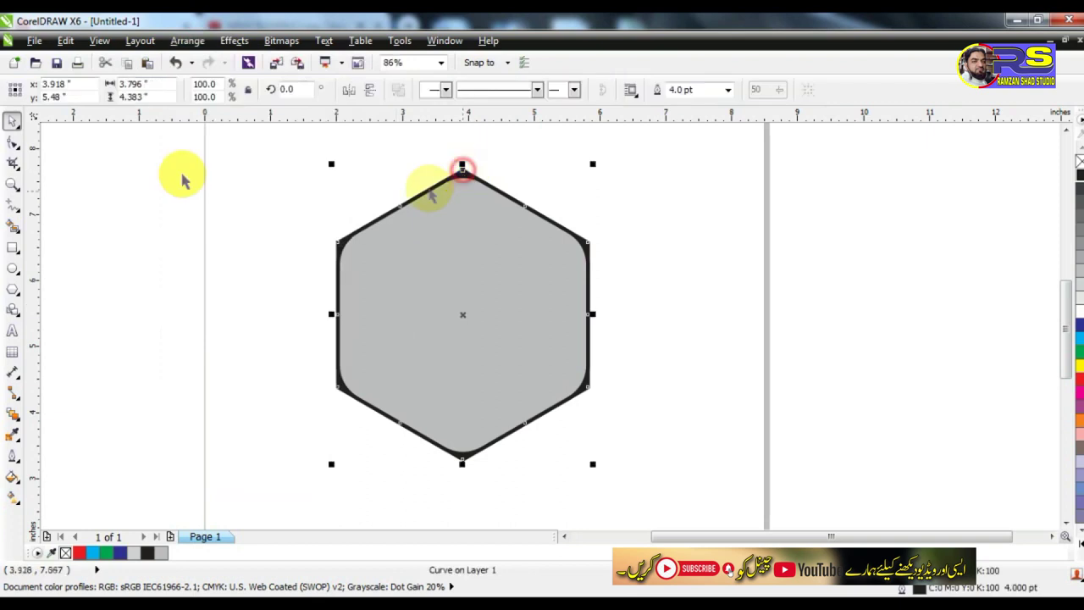
# Pull the black hexagon's top, upper-left, bottom and lower-right corner nodes inward behind the gray shape with the Shape tool
pyautogui.click(13, 146)
pyautogui.moveTo(463, 177); pyautogui.dragTo(457, 186)
pyautogui.moveTo(340, 244); pyautogui.dragTo(361, 247)
pyautogui.moveTo(459, 458); pyautogui.dragTo(458, 439)
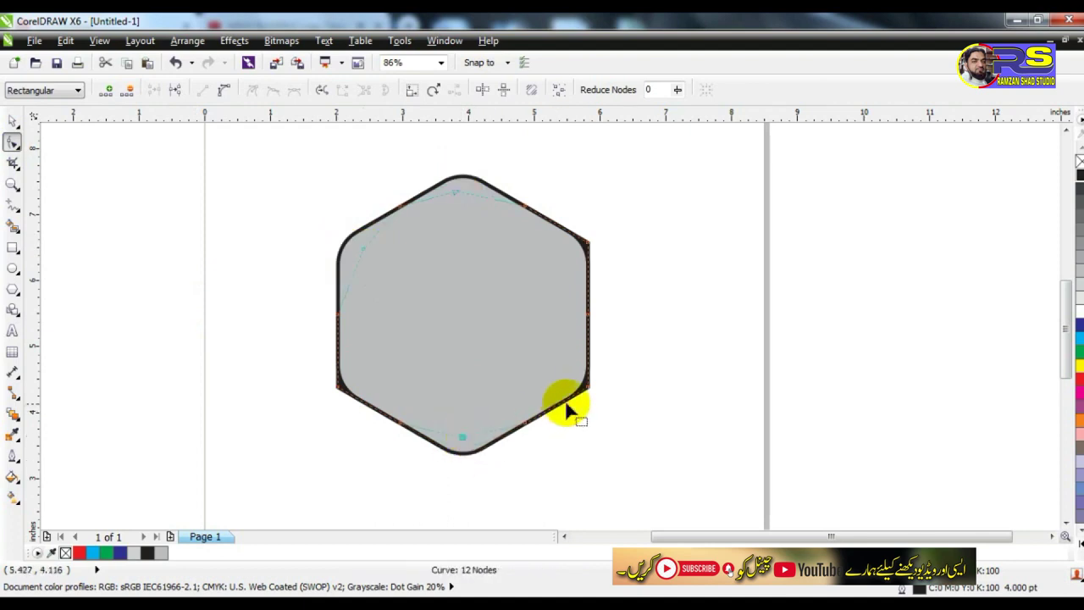
pyautogui.moveTo(591, 394); pyautogui.dragTo(564, 376)
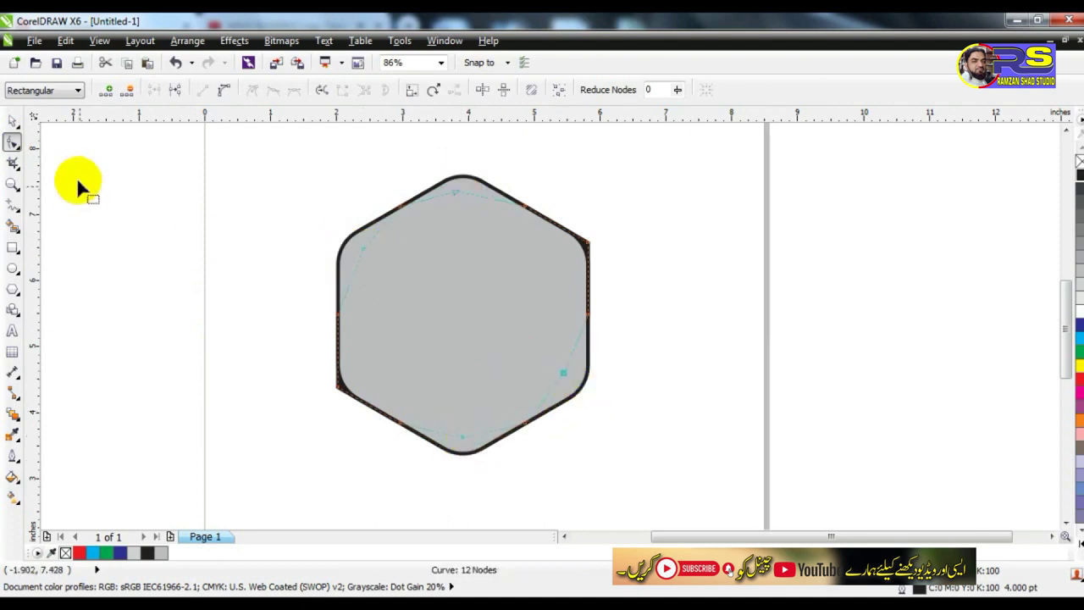
# Weld the gray and black hexagons into a single black shape
pyautogui.click(13, 121)
pyautogui.moveTo(176, 146); pyautogui.dragTo(646, 465)
pyautogui.click(496, 89)
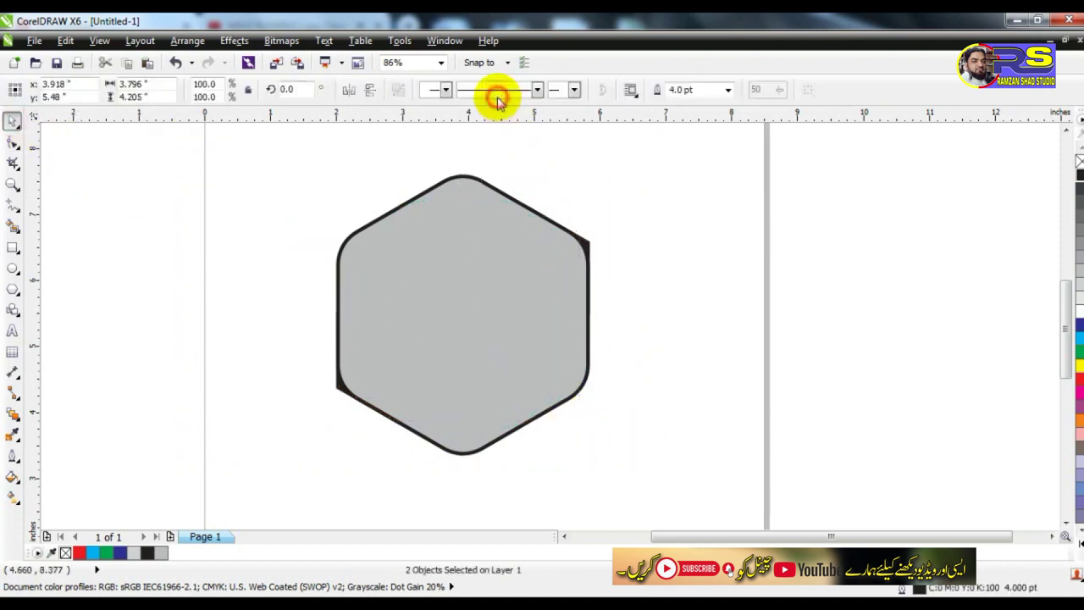
pyautogui.click(632, 211)
pyautogui.click(544, 318)
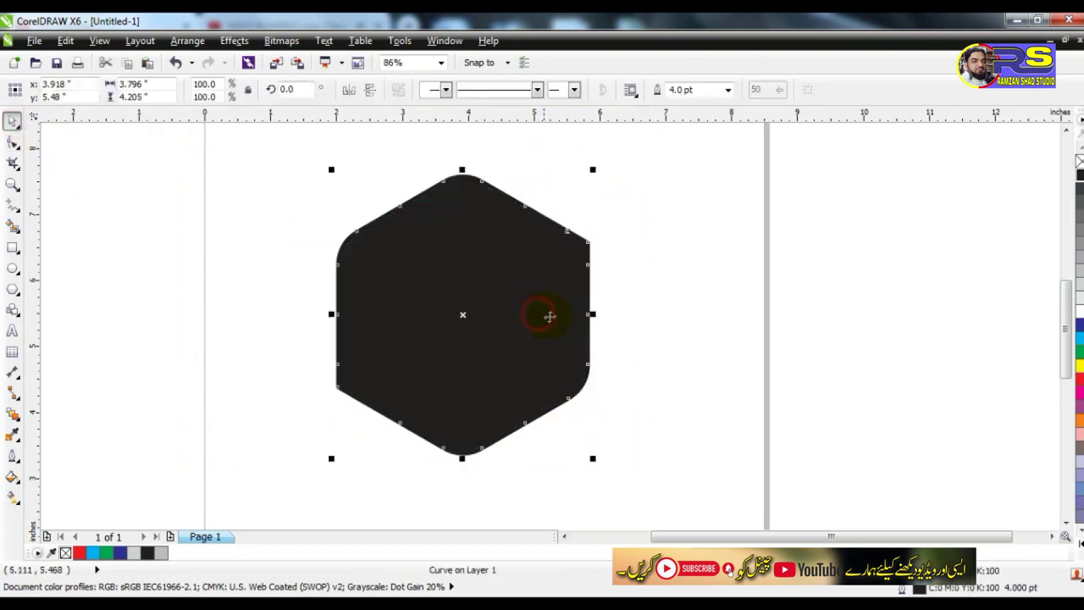
pyautogui.click(693, 319)
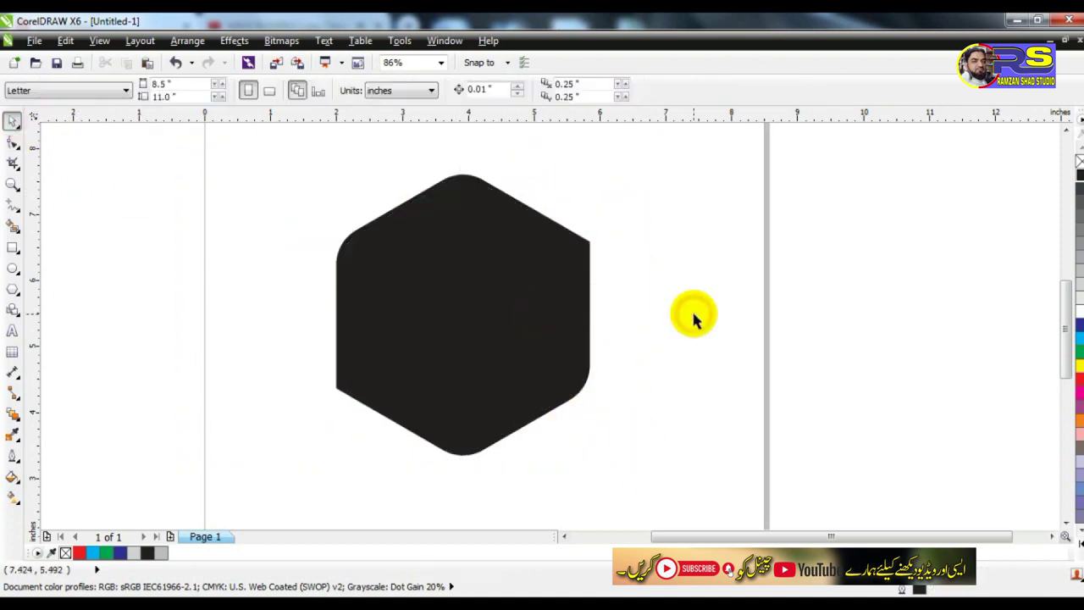
# Draw a white-filled square rotated 45 degrees, about 2.65 inches across its diagonals, to the left of the black hexagon
pyautogui.click(17, 247)
pyautogui.moveTo(122, 205)
pyautogui.mouseDown()
pyautogui.moveTo(247, 329)
pyautogui.moveTo(246, 254)
pyautogui.moveTo(245, 266)
pyautogui.mouseUp()
pyautogui.click(15, 122)
pyautogui.click(182, 266)
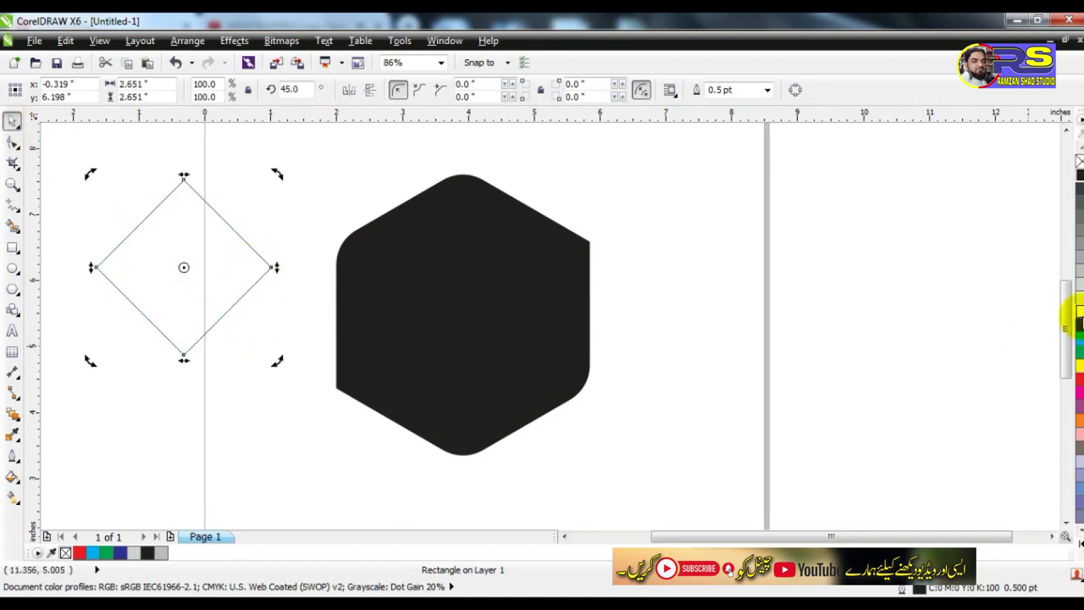
# Center the white diamond horizontally and vertically on the black hexagon
pyautogui.keyDown('shift'); pyautogui.click(475, 246); pyautogui.keyUp('shift')
pyautogui.press('e')
pyautogui.press('c')
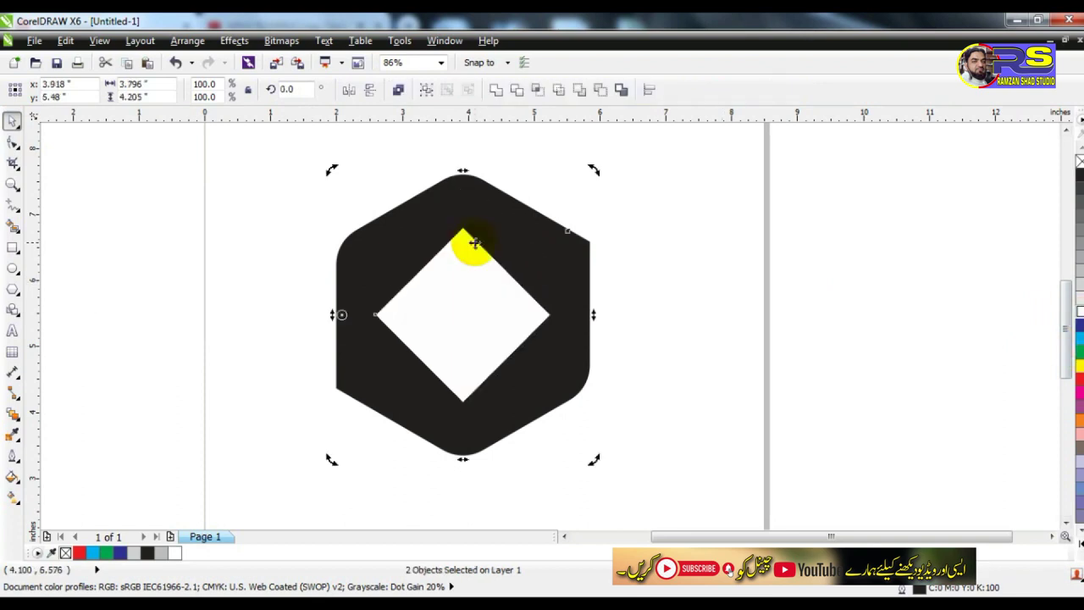
pyautogui.press('Escape')
# Narrow the white diamond to about 1.66 inches wide and rotate it so two of its sides run nearly vertical
pyautogui.click(499, 311)
pyautogui.moveTo(552, 314); pyautogui.dragTo(519, 316)
pyautogui.click(489, 326)
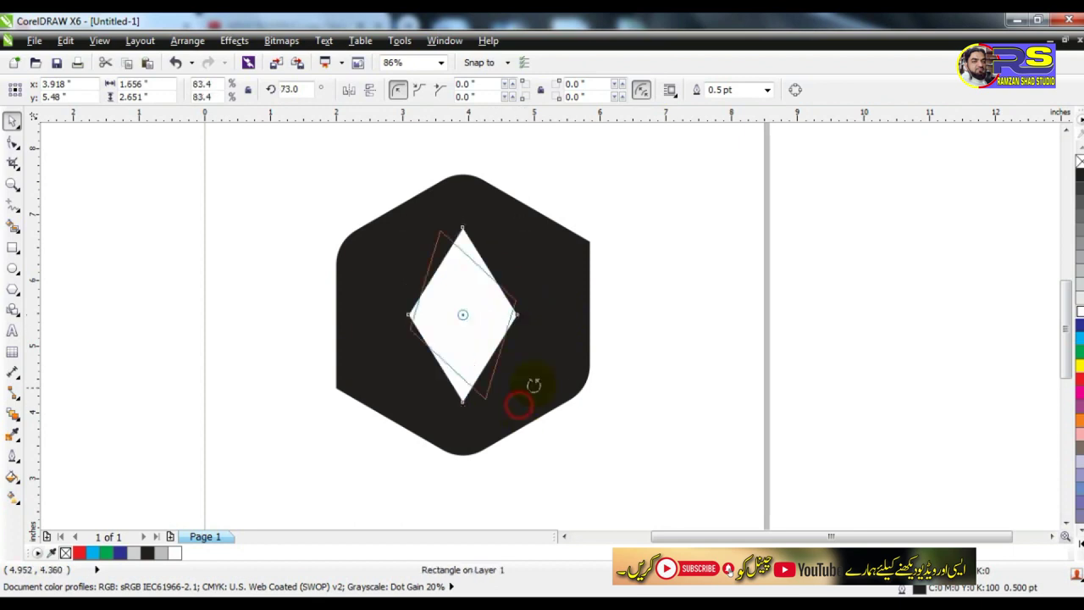
pyautogui.moveTo(547, 360); pyautogui.dragTo(548, 359)
pyautogui.click(672, 347)
# Combine the white diamond with the black hexagon to cut a hole through its center
pyautogui.click(472, 316)
pyautogui.keyDown('shift'); pyautogui.click(569, 302); pyautogui.keyUp('shift')
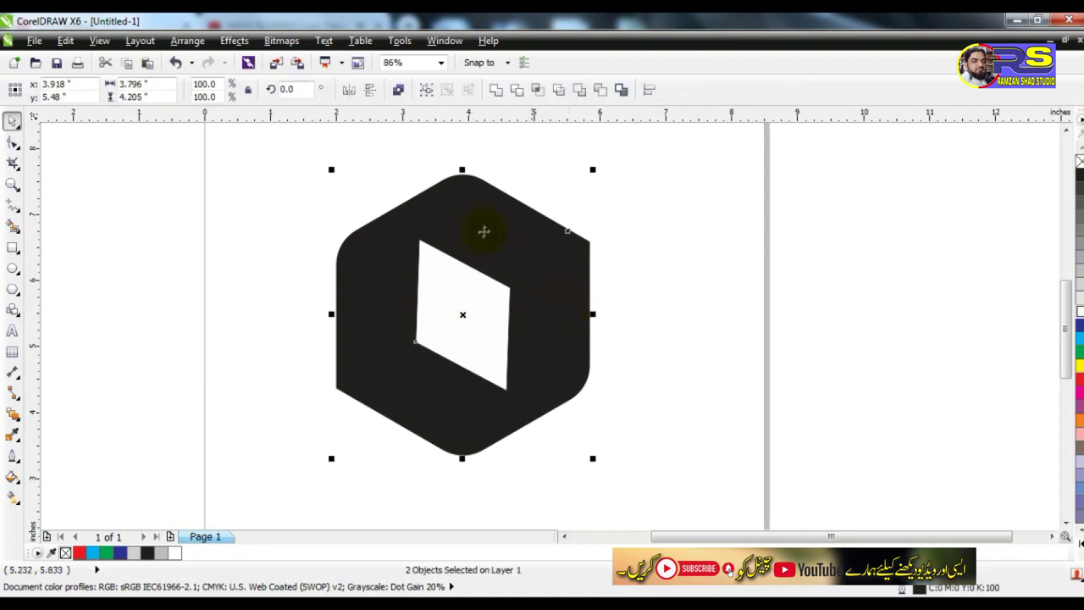
pyautogui.click(405, 93)
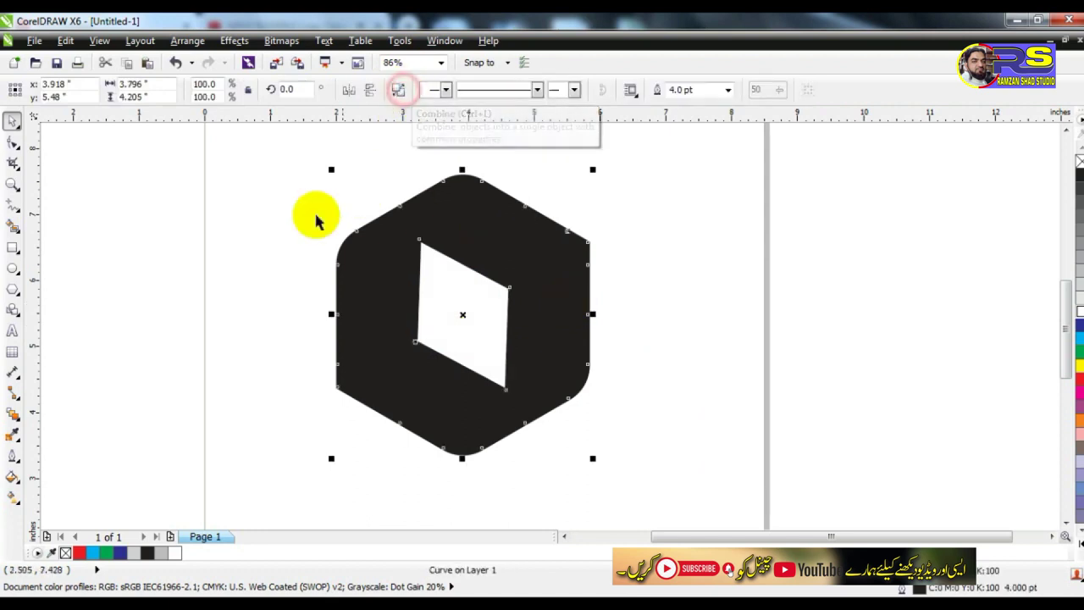
pyautogui.click(303, 222)
# Fill the combined hexagon with light gray
pyautogui.click(511, 240)
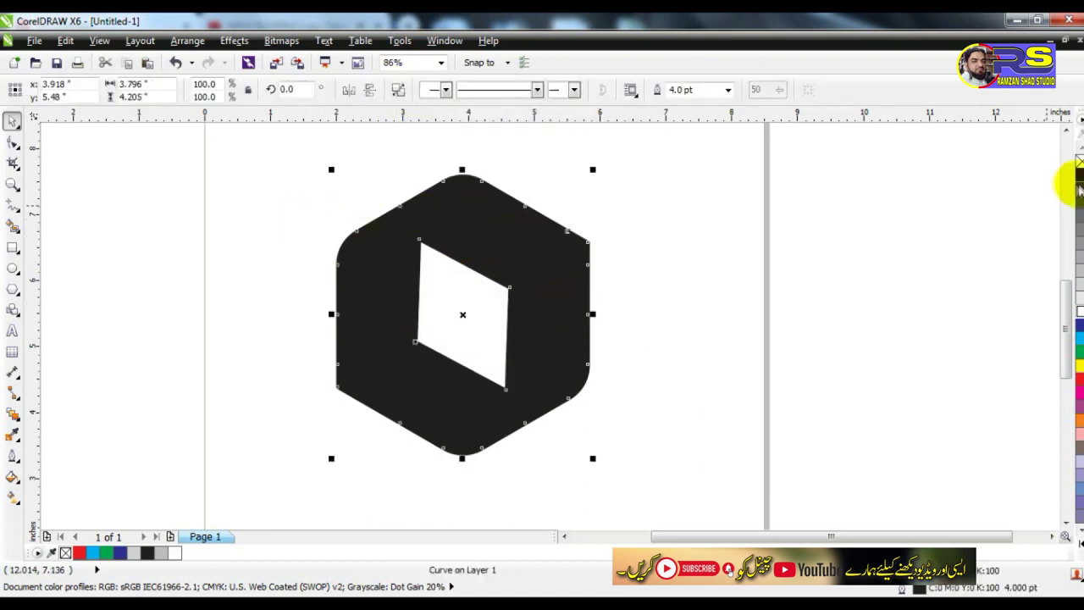
pyautogui.click(1078, 288)
pyautogui.click(765, 286)
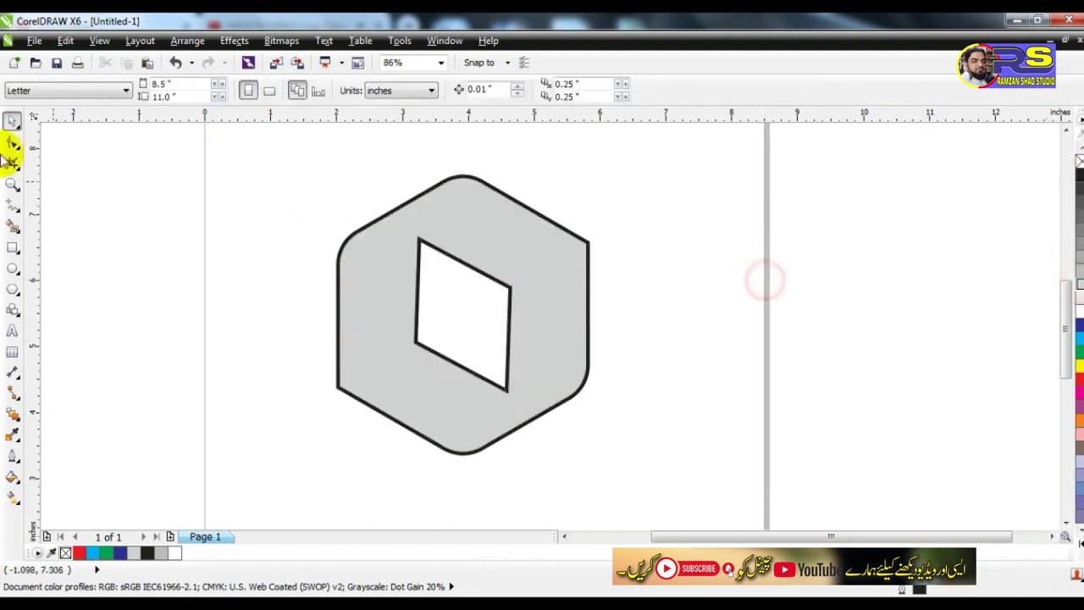
# Adjust the snapping options so that drawn points catch on object nodes
pyautogui.click(507, 65)
pyautogui.click(474, 158)
pyautogui.click(355, 164)
# Draw a polyline from outside the hexagon's upper-right corner, through the hole's two upper corners and the upper-left rounded corner, ending outside
pyautogui.click(13, 182)
pyautogui.moveTo(273, 181); pyautogui.dragTo(675, 426)
pyautogui.click(13, 207)
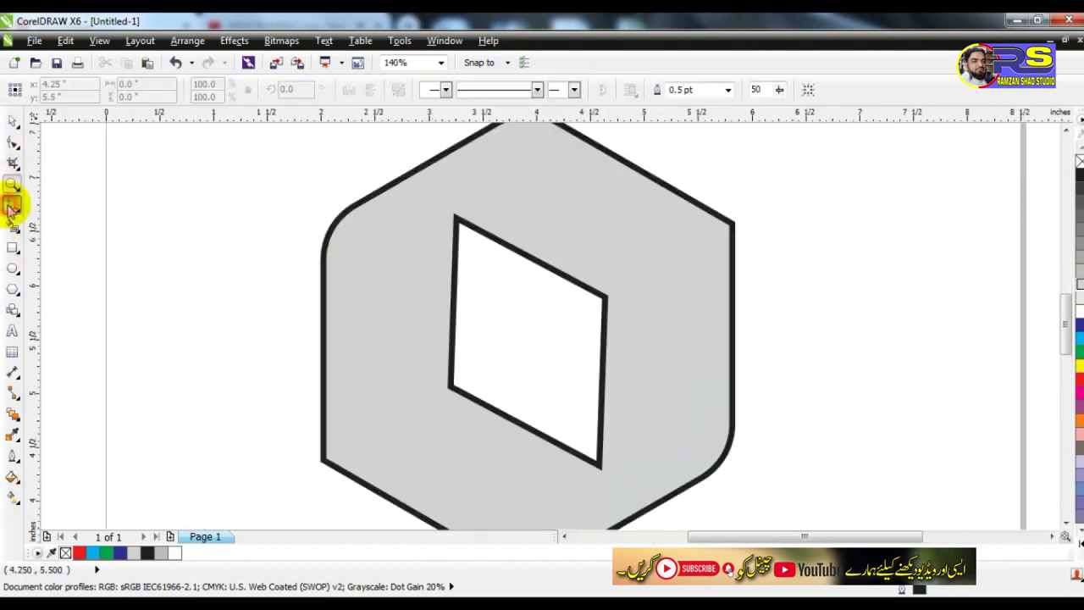
pyautogui.scroll(-3, 733, 225)
pyautogui.click(12, 182)
pyautogui.moveTo(336, 157); pyautogui.dragTo(764, 452)
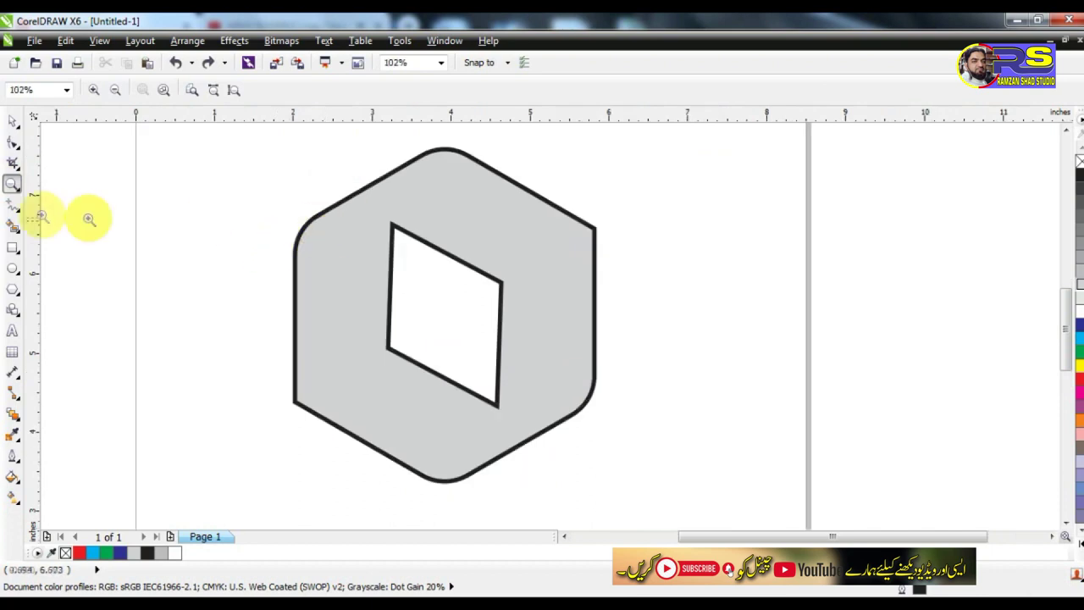
pyautogui.click(12, 205)
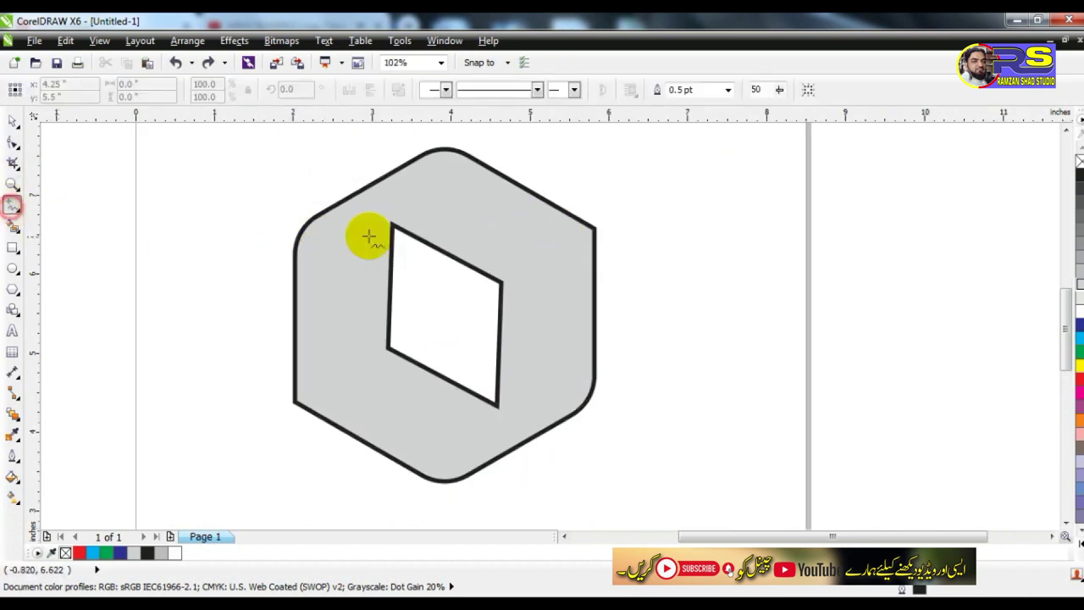
pyautogui.click(629, 172)
pyautogui.click(595, 229)
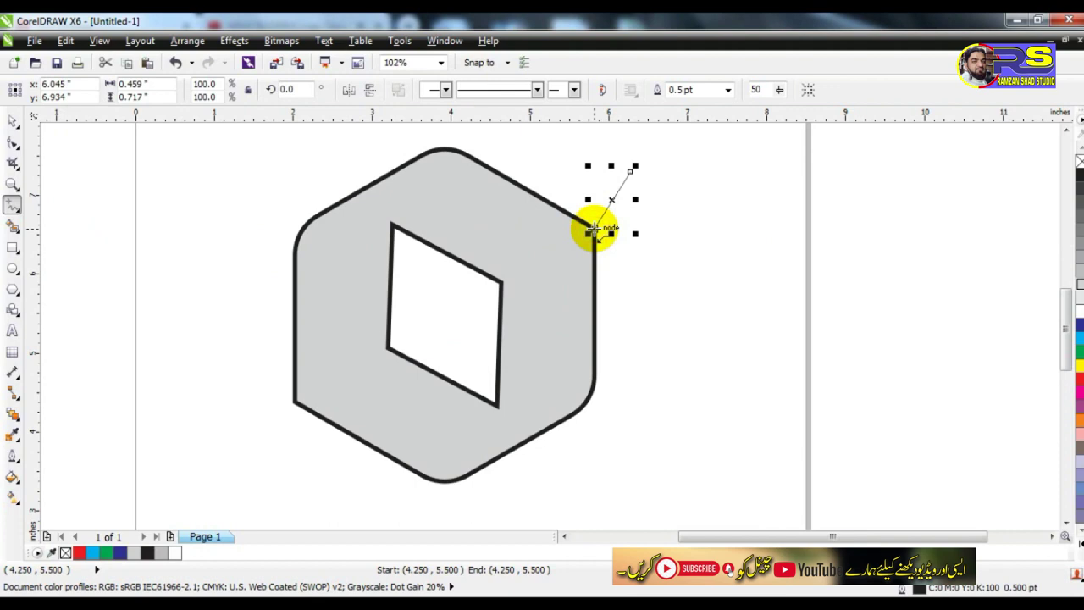
pyautogui.click(594, 229)
pyautogui.click(501, 282)
pyautogui.click(500, 282)
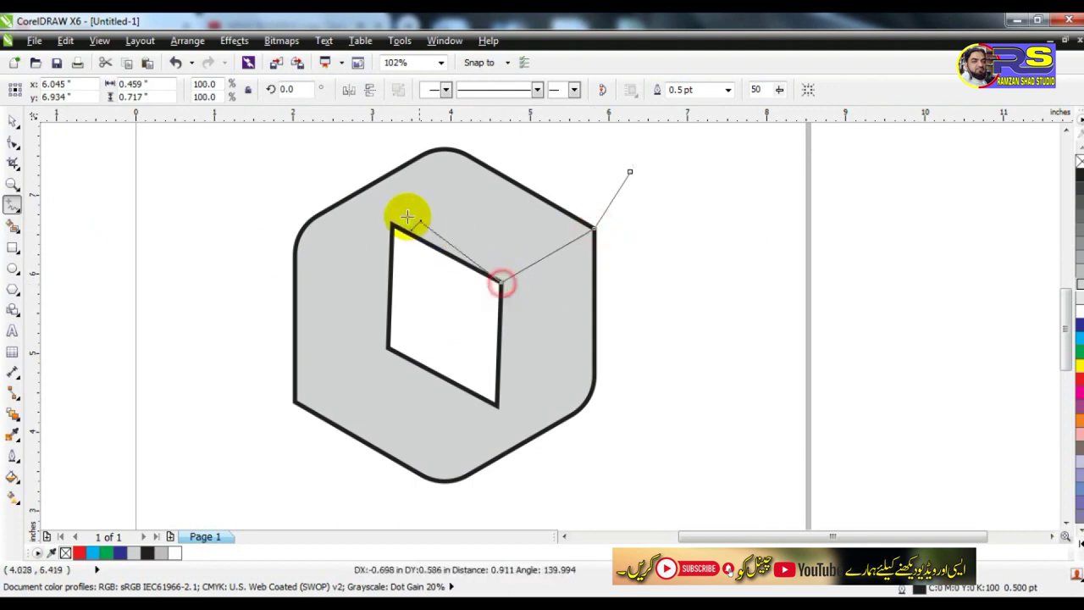
pyautogui.click(391, 226)
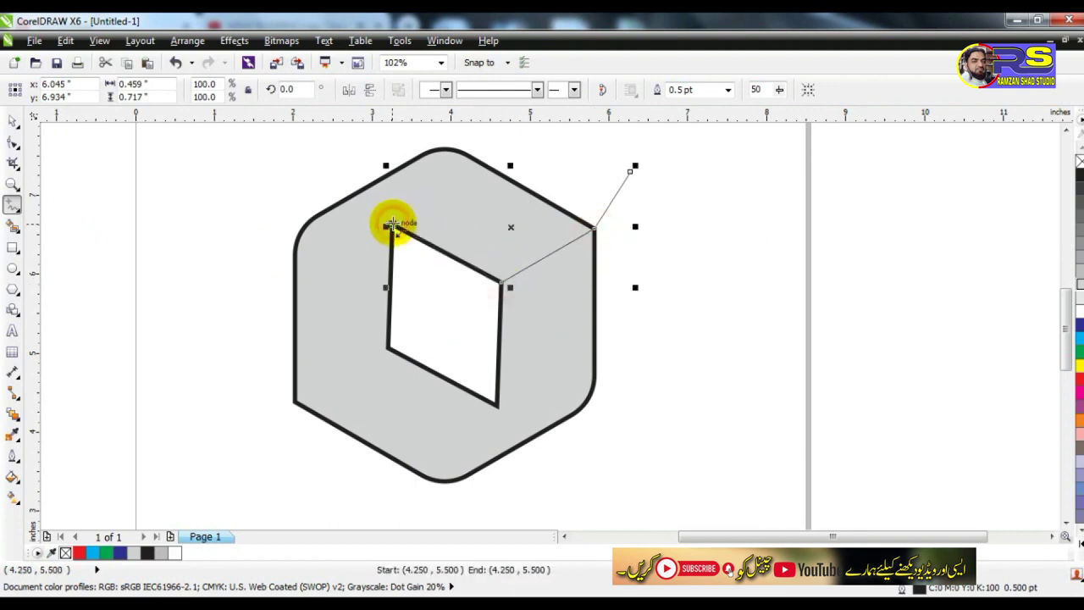
pyautogui.click(311, 220)
pyautogui.doubleClick(261, 169)
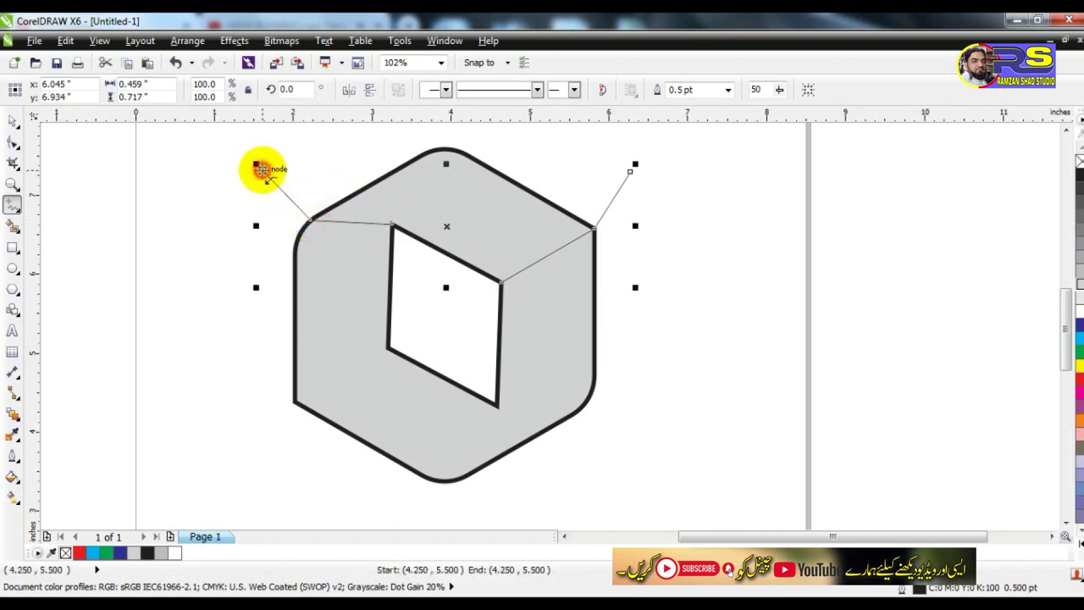
# Set the polyline's outline width to 2 pt and convert all of its segments to curves
pyautogui.click(728, 90)
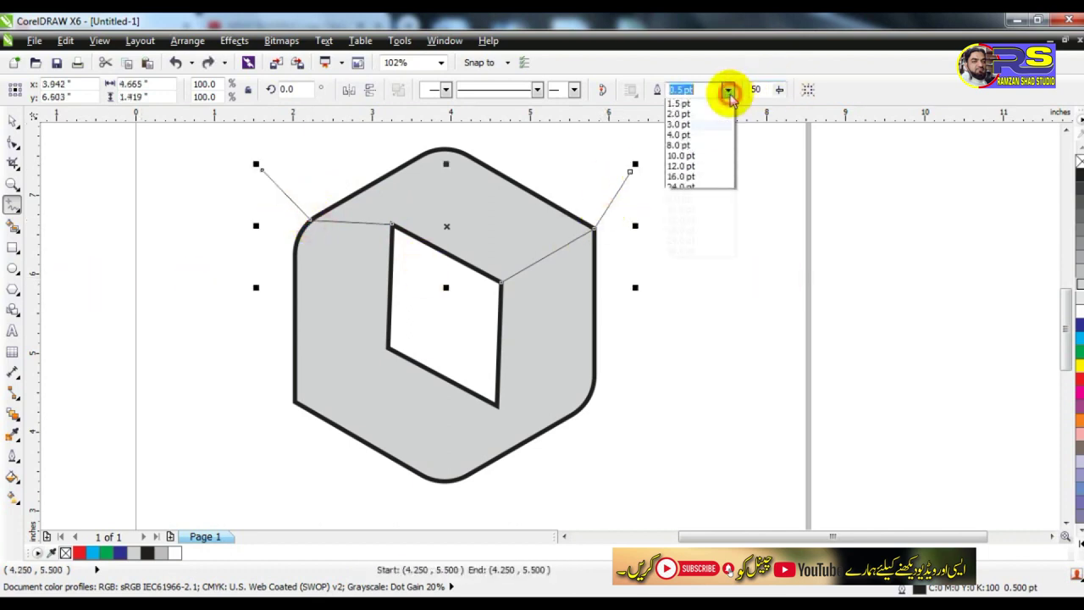
pyautogui.click(693, 169)
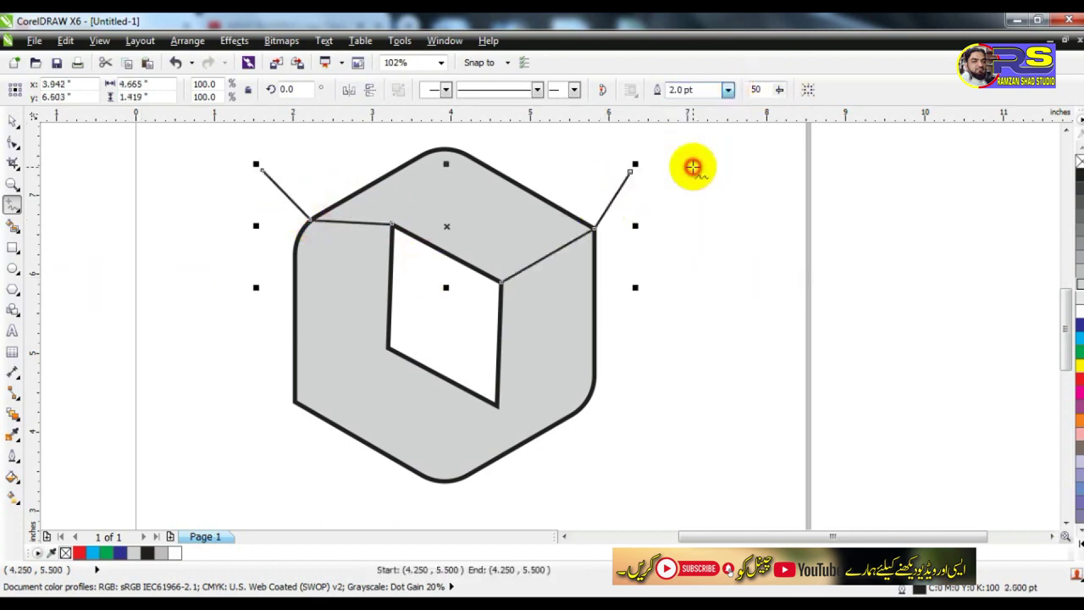
pyautogui.click(13, 144)
pyautogui.moveTo(237, 142); pyautogui.dragTo(706, 331)
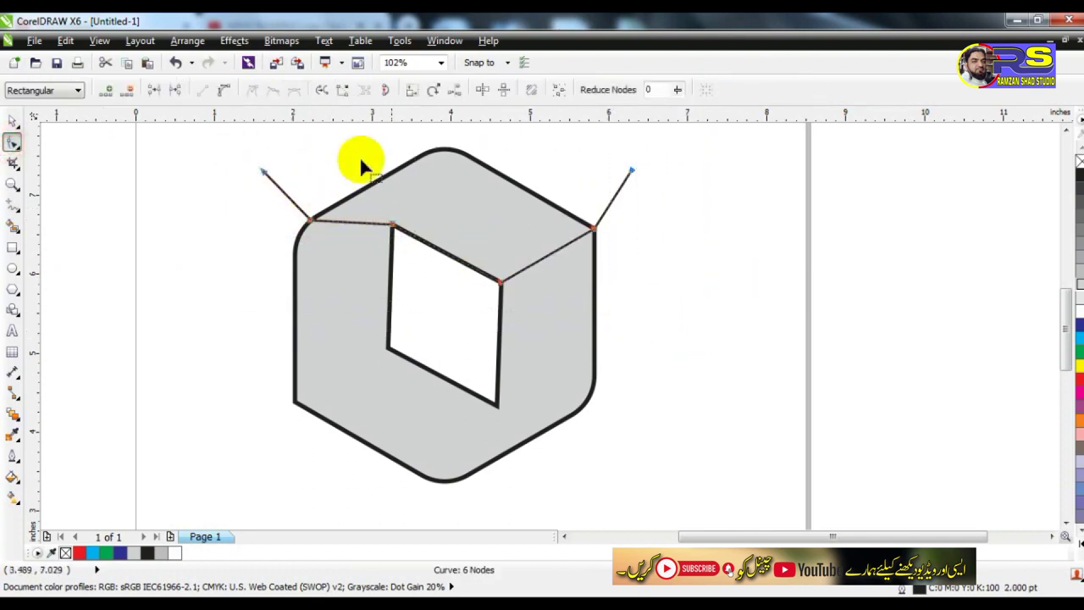
pyautogui.click(225, 90)
# Bend the line segment between the hexagon's upper-left rounded corner and the hole's upper-left corner into a smooth upward arc, keeping its outer node on the corner
pyautogui.click(13, 183)
pyautogui.moveTo(226, 150); pyautogui.dragTo(702, 313)
pyautogui.click(13, 121)
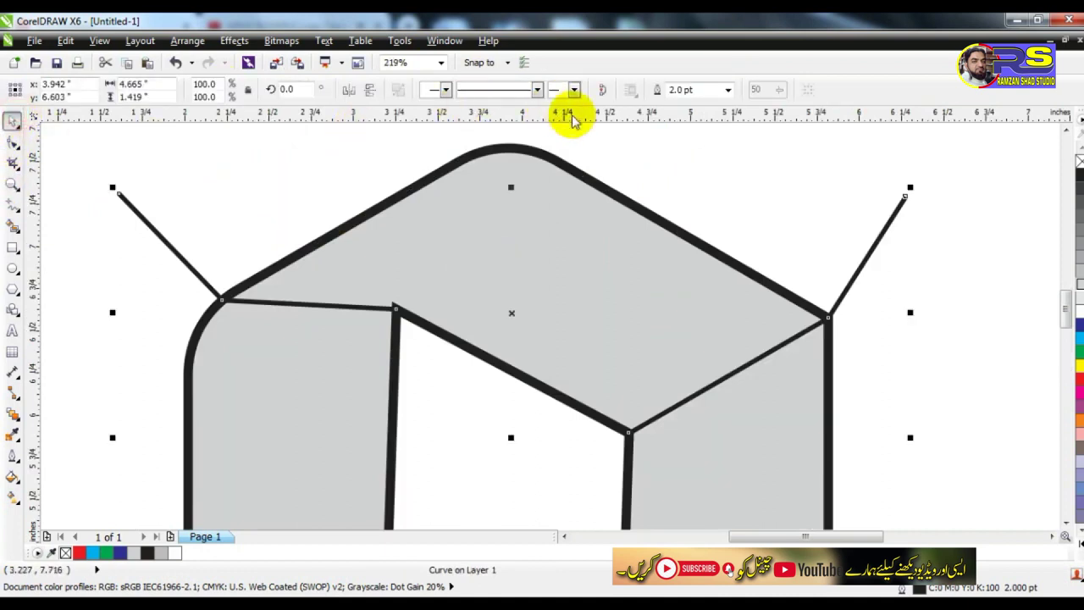
pyautogui.click(313, 142)
pyautogui.click(509, 64)
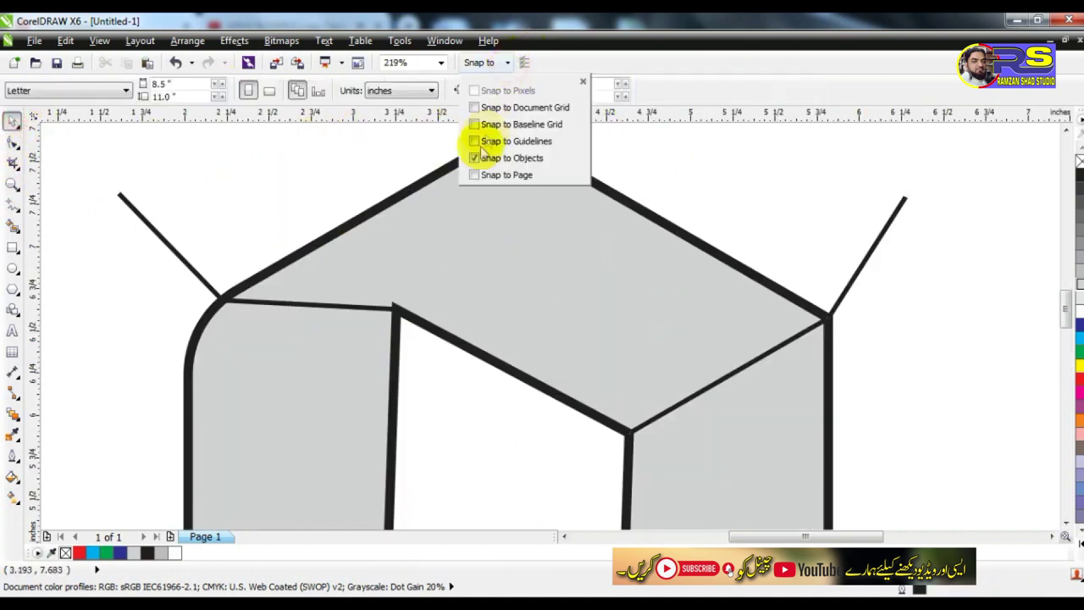
pyautogui.click(328, 160)
pyautogui.click(298, 302)
pyautogui.click(13, 141)
pyautogui.moveTo(173, 237); pyautogui.dragTo(452, 375)
pyautogui.moveTo(314, 307); pyautogui.dragTo(319, 295)
pyautogui.moveTo(401, 314); pyautogui.dragTo(395, 305)
pyautogui.click(301, 298)
pyautogui.moveTo(286, 292); pyautogui.dragTo(276, 280)
pyautogui.moveTo(224, 302); pyautogui.dragTo(263, 280)
pyautogui.moveTo(349, 291); pyautogui.dragTo(346, 290)
# Duplicate the line, mirror the copy horizontally and vertically, and place it on the hole's two lower corners
pyautogui.click(14, 121)
pyautogui.click(811, 435)
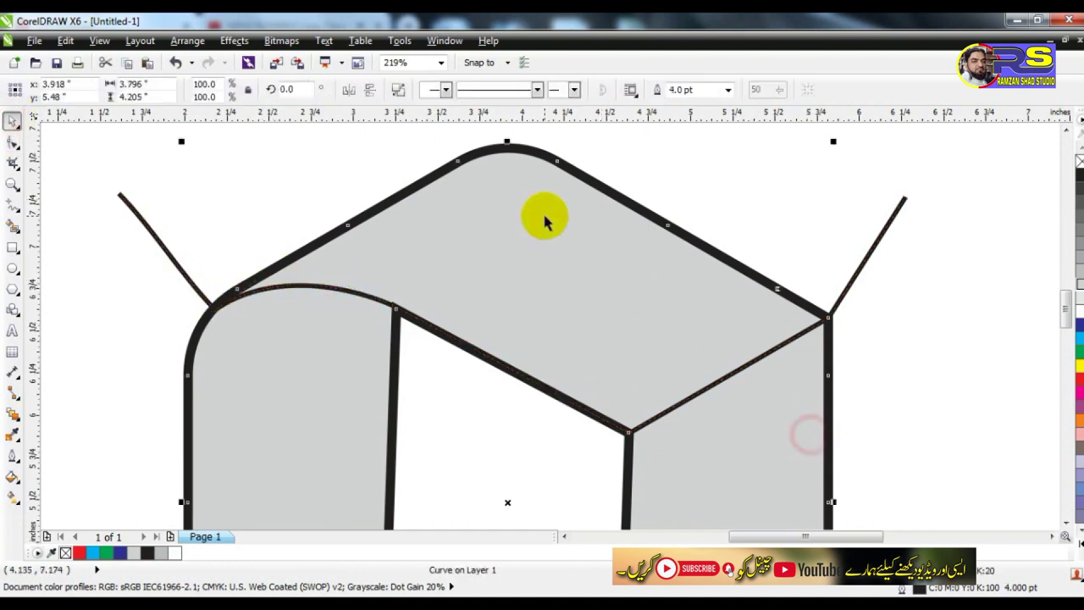
pyautogui.press('F4')
pyautogui.click(742, 206)
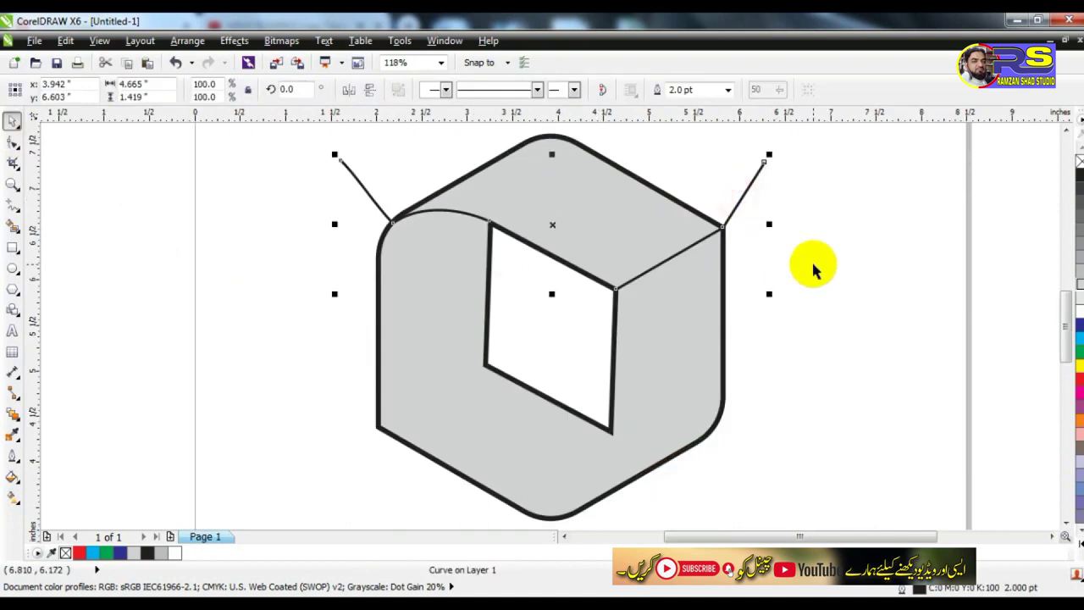
pyautogui.click(347, 89)
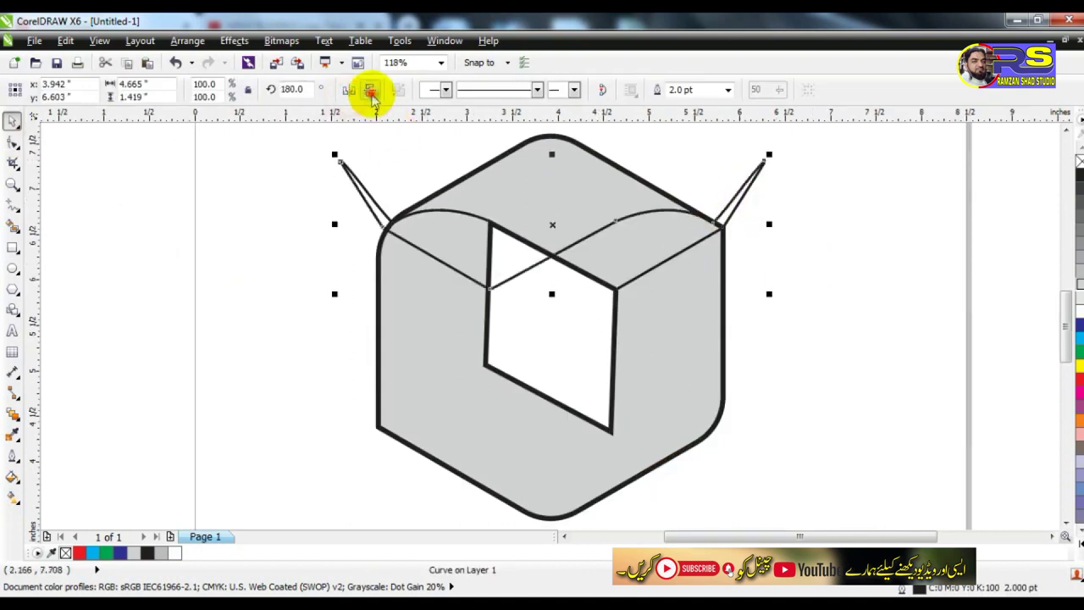
pyautogui.click(369, 89)
pyautogui.moveTo(554, 227); pyautogui.dragTo(548, 430)
pyautogui.click(356, 351)
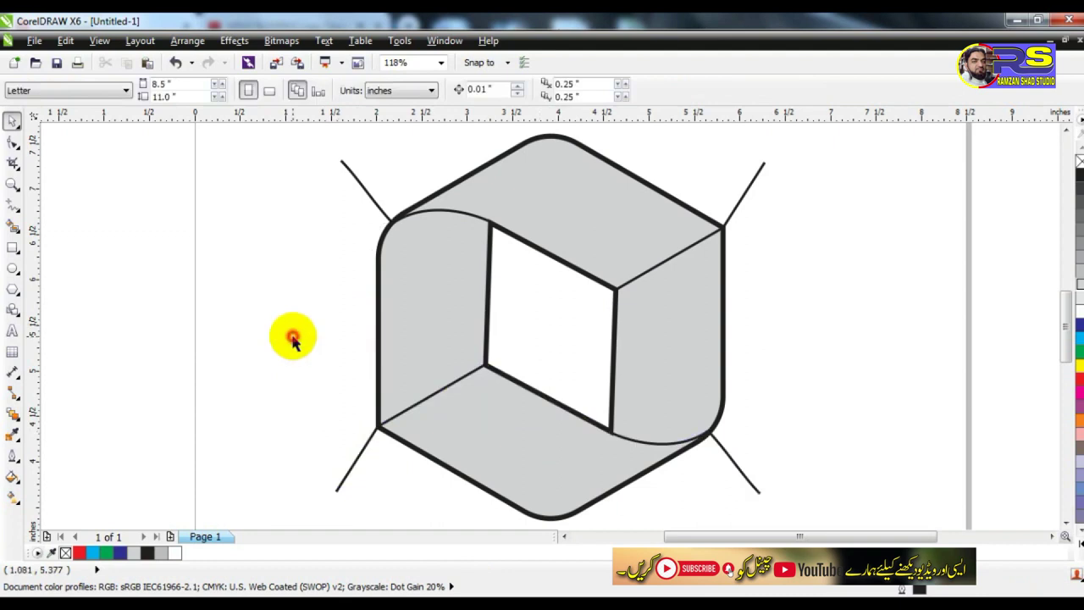
# Create separate filled shapes from the upper, left, lower and right sections of the hexagon with Smart Fill
pyautogui.click(14, 224)
pyautogui.click(522, 171)
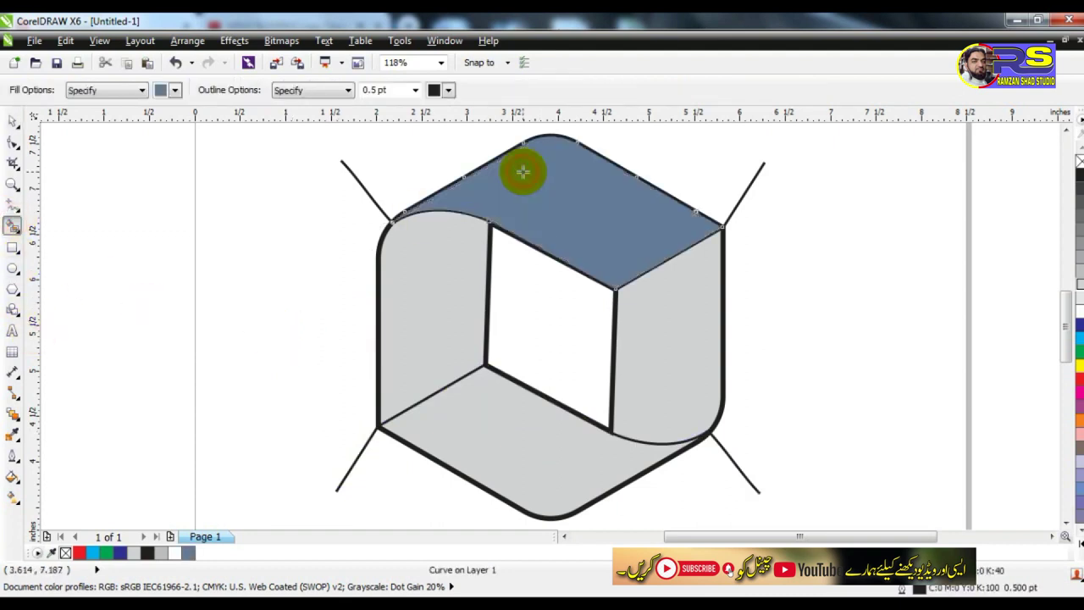
pyautogui.click(440, 281)
pyautogui.click(500, 407)
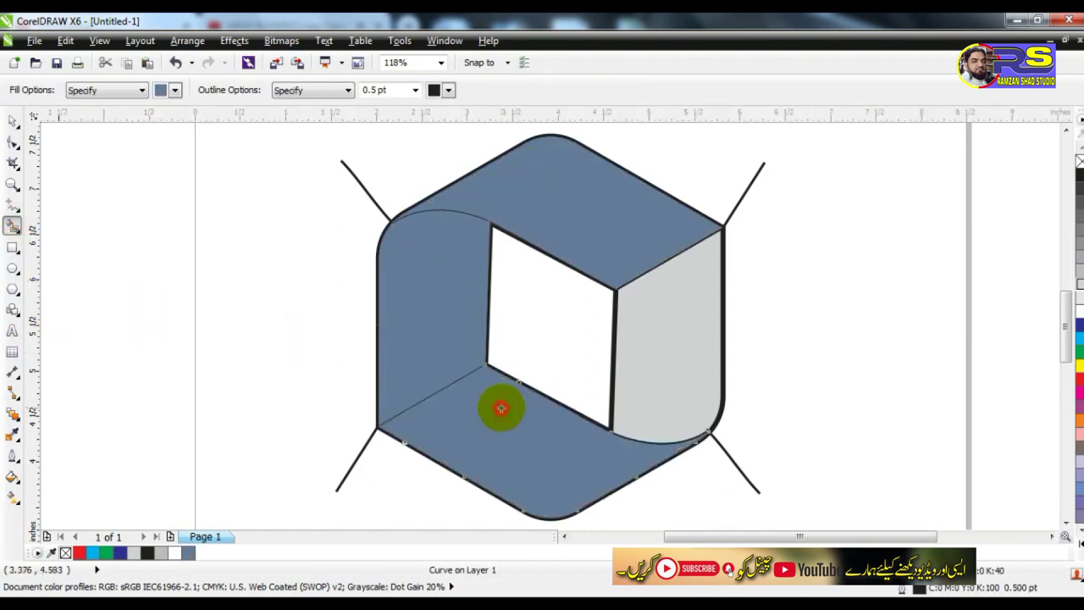
pyautogui.click(663, 352)
# Delete the two construction lines that extend beyond the hexagon
pyautogui.click(12, 121)
pyautogui.click(362, 184)
pyautogui.press('Delete')
pyautogui.click(735, 462)
pyautogui.press('Delete')
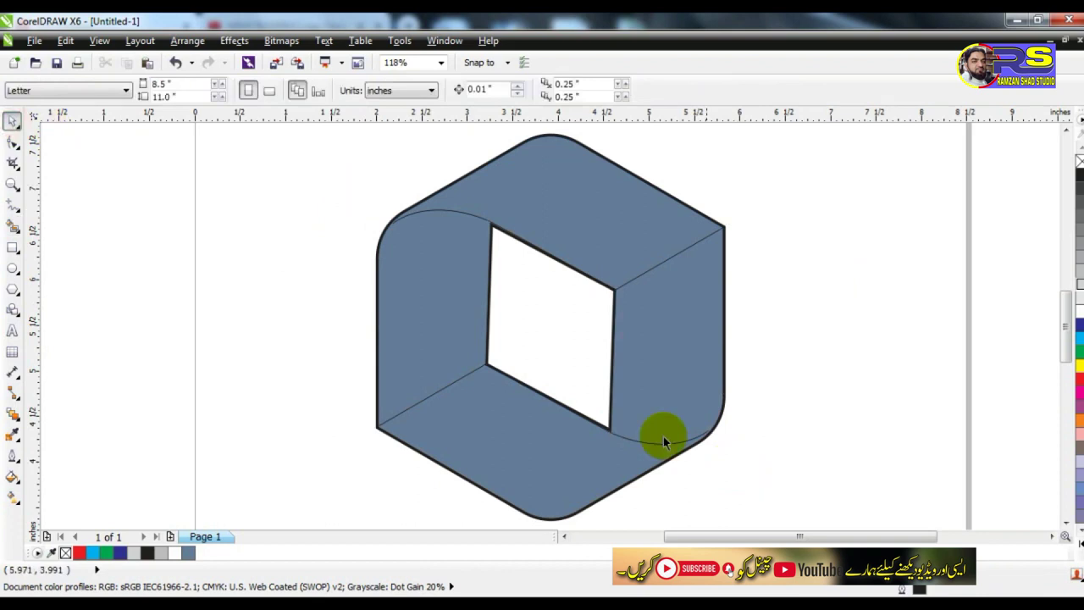
pyautogui.click(435, 314)
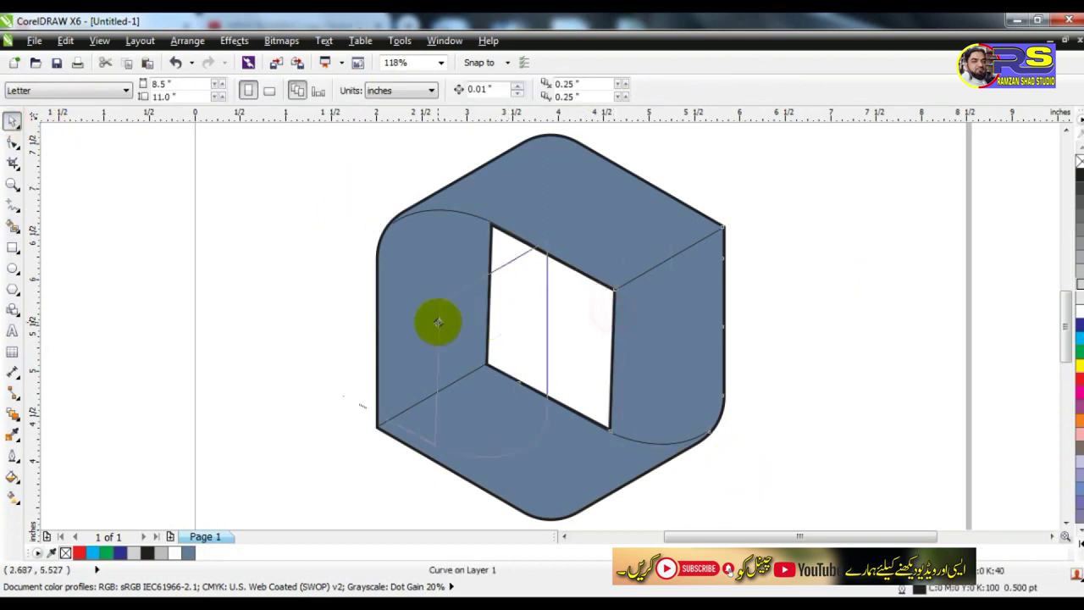
pyautogui.press('Tab')
pyautogui.click(816, 337)
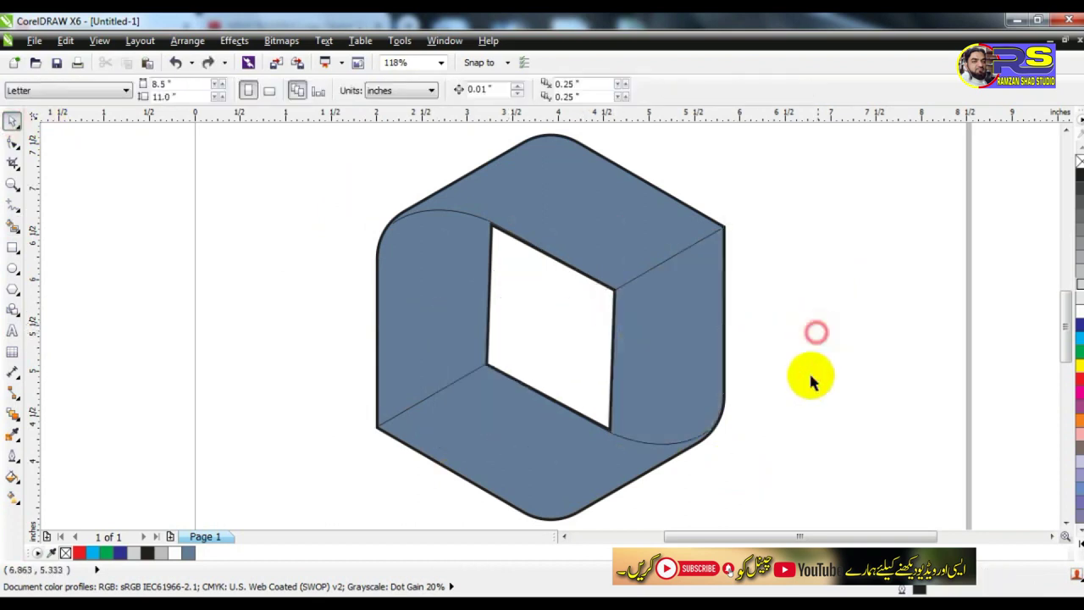
# Fill the upper section with cyan, deepened slightly with blue
pyautogui.click(564, 229)
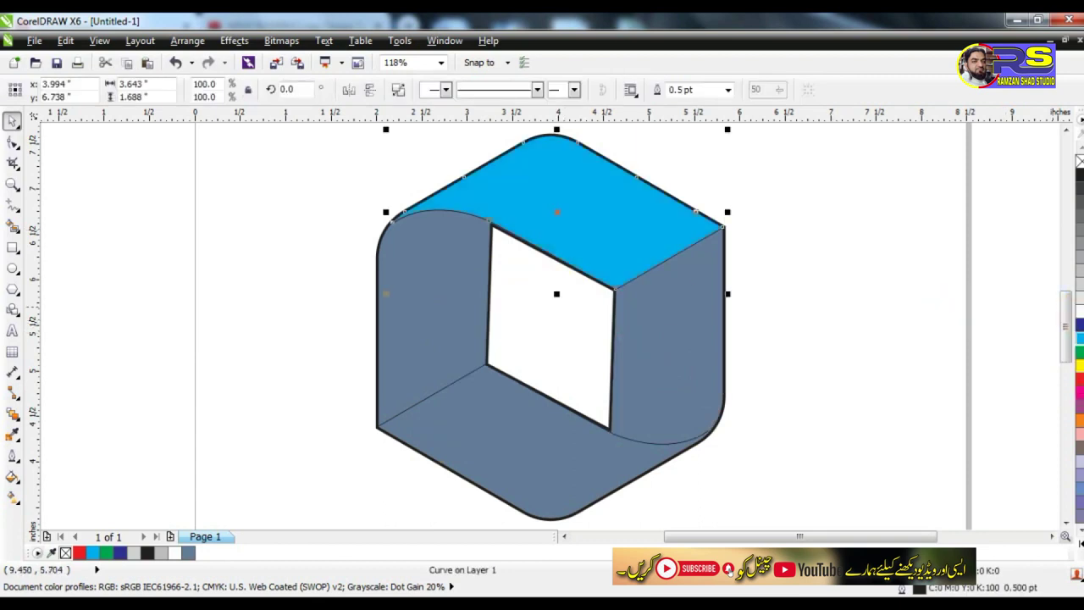
pyautogui.click(1079, 339)
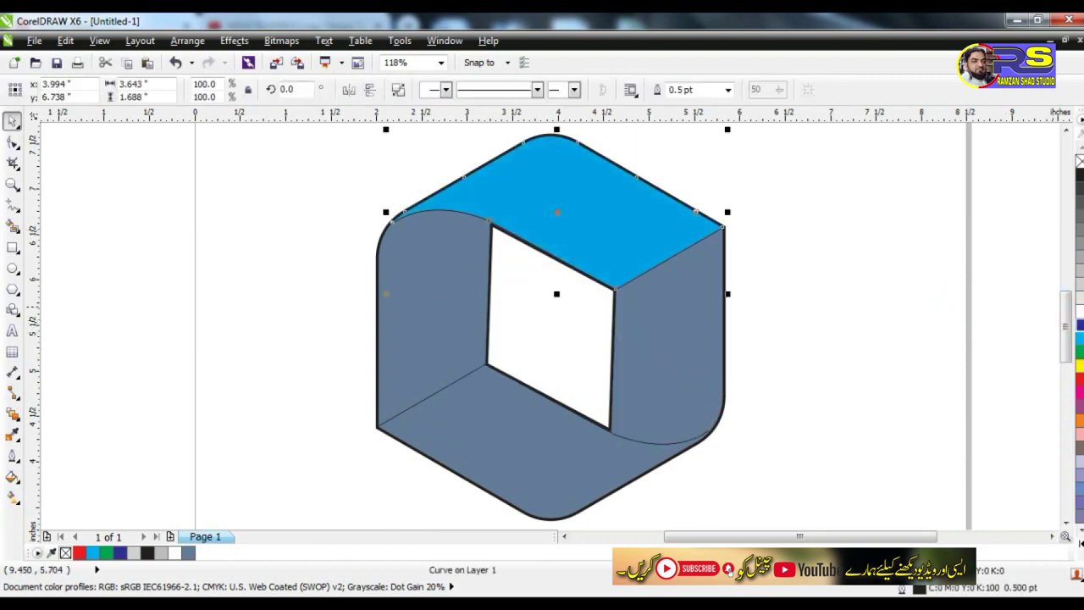
pyautogui.click(847, 319)
# Fill the left section with solid black
pyautogui.click(458, 313)
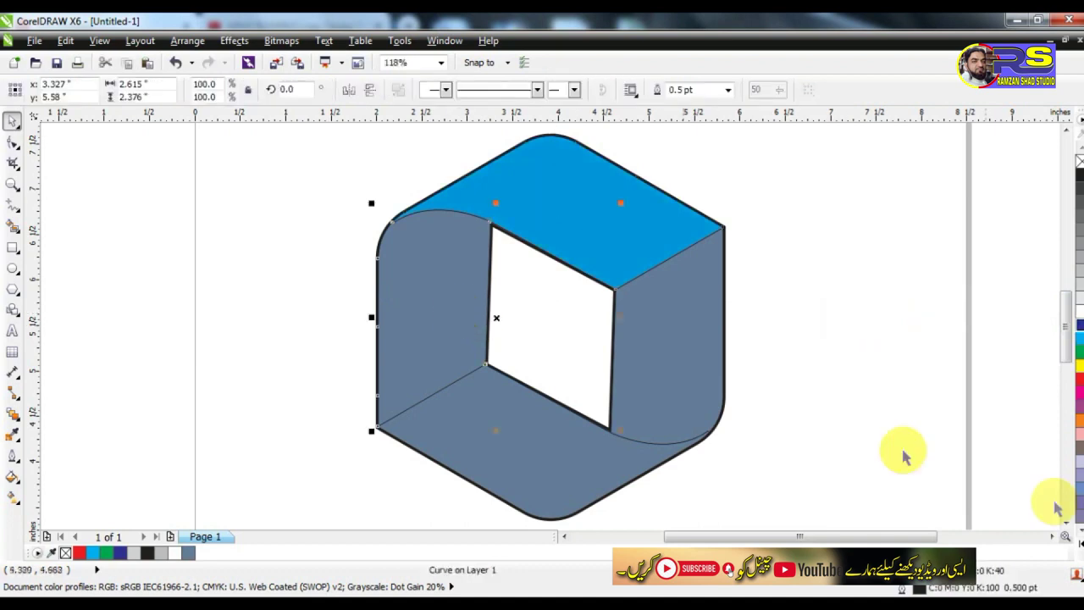
pyautogui.click(1078, 548)
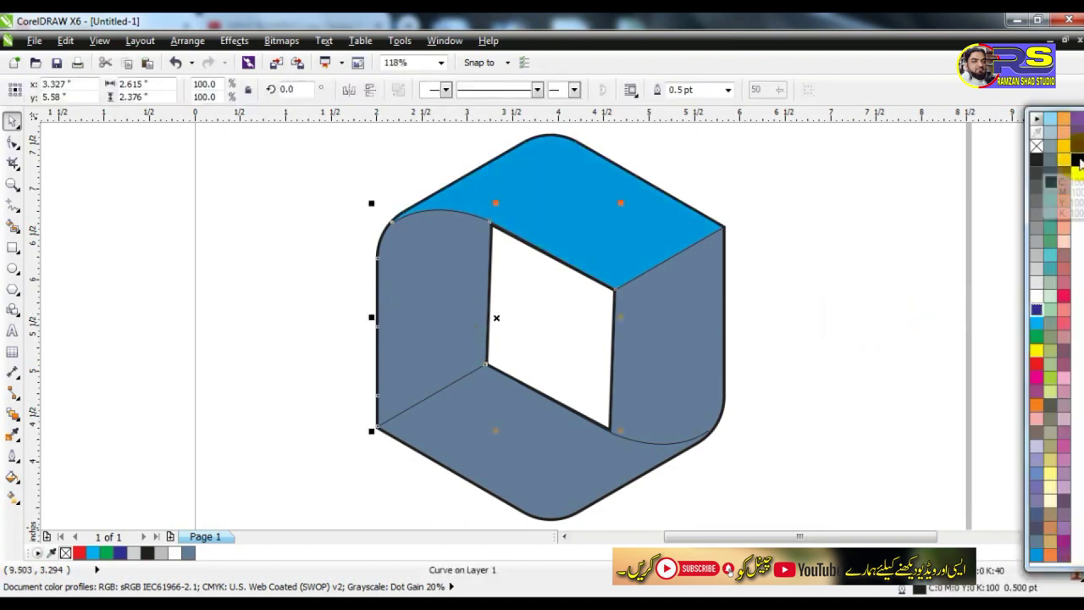
pyautogui.click(1077, 160)
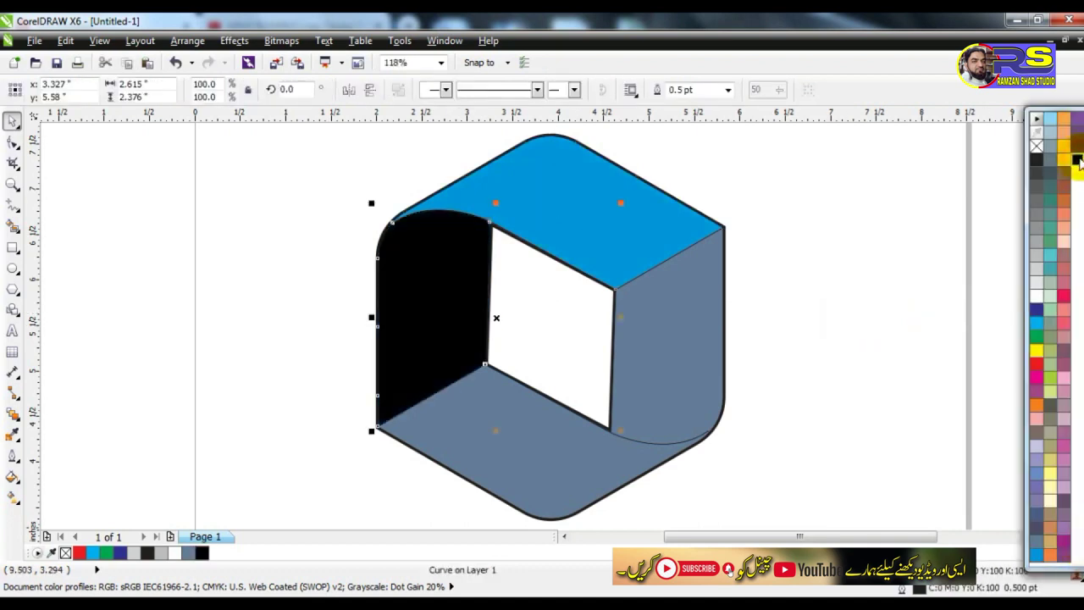
# Apply a linear gradient to the left section, running from black at its upper end to dark blue near its lower end
pyautogui.click(12, 500)
pyautogui.moveTo(451, 193); pyautogui.dragTo(444, 338)
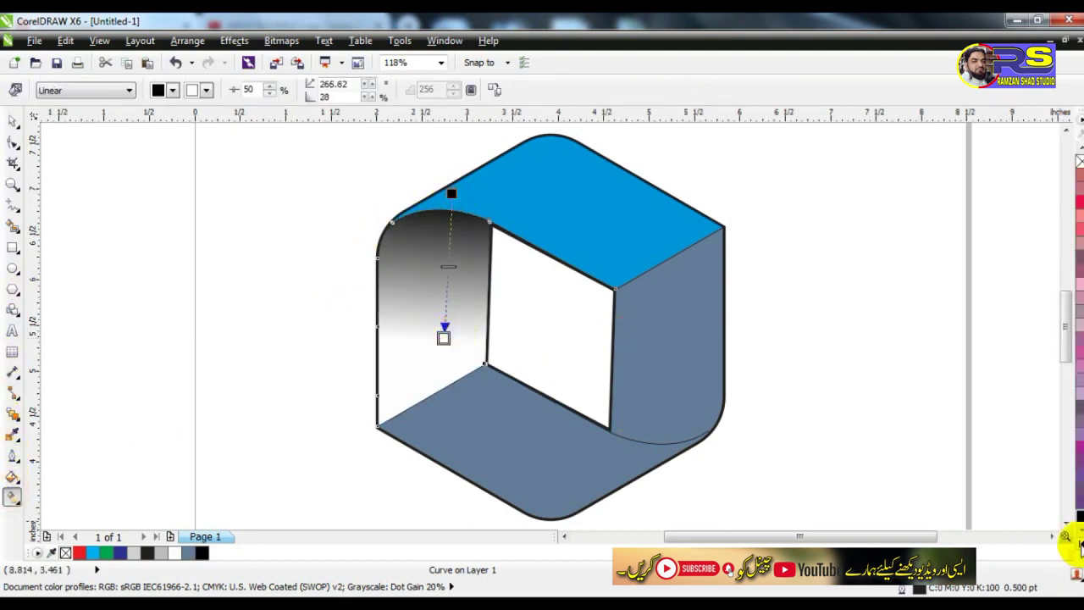
pyautogui.click(1068, 546)
pyautogui.moveTo(1036, 309); pyautogui.dragTo(442, 337)
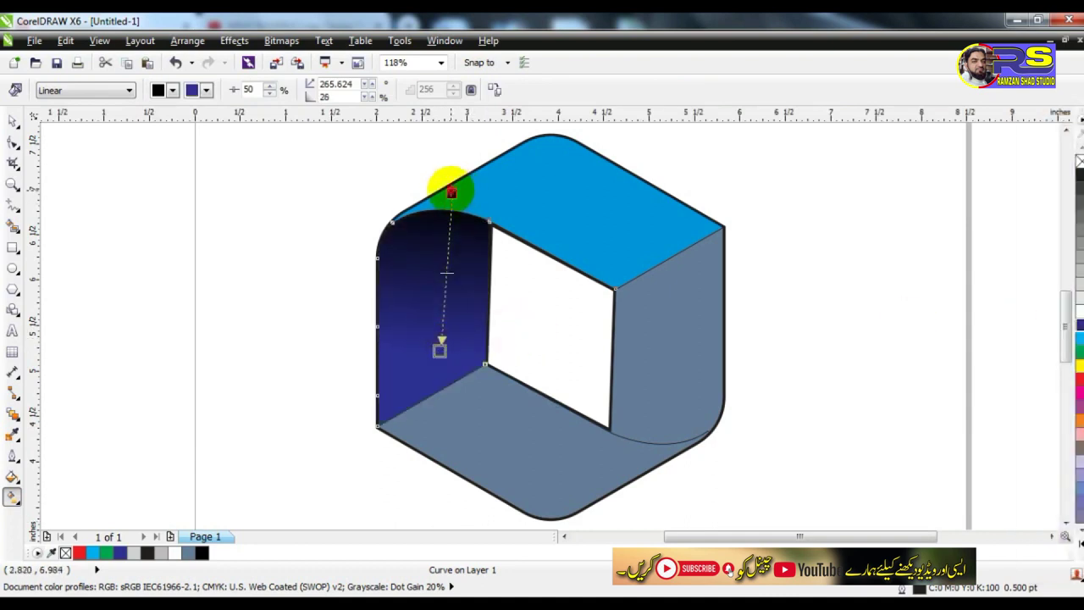
pyautogui.moveTo(451, 193); pyautogui.dragTo(449, 183)
pyautogui.moveTo(437, 364); pyautogui.dragTo(438, 363)
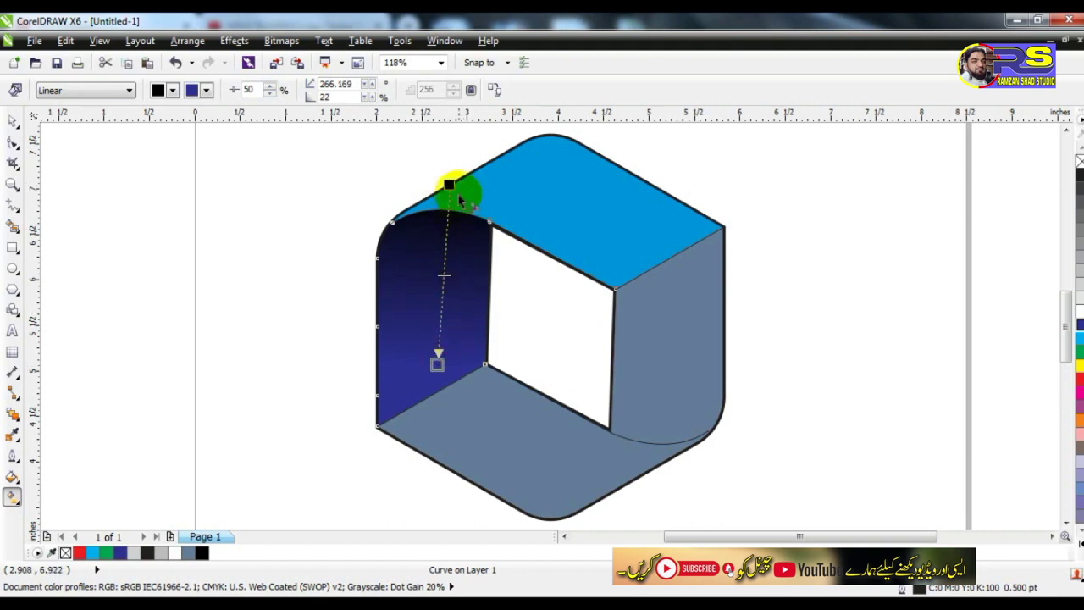
pyautogui.click(12, 121)
pyautogui.click(179, 411)
# Fill the lower section with a uniform red of C5 M100 Y100 K1
pyautogui.click(506, 467)
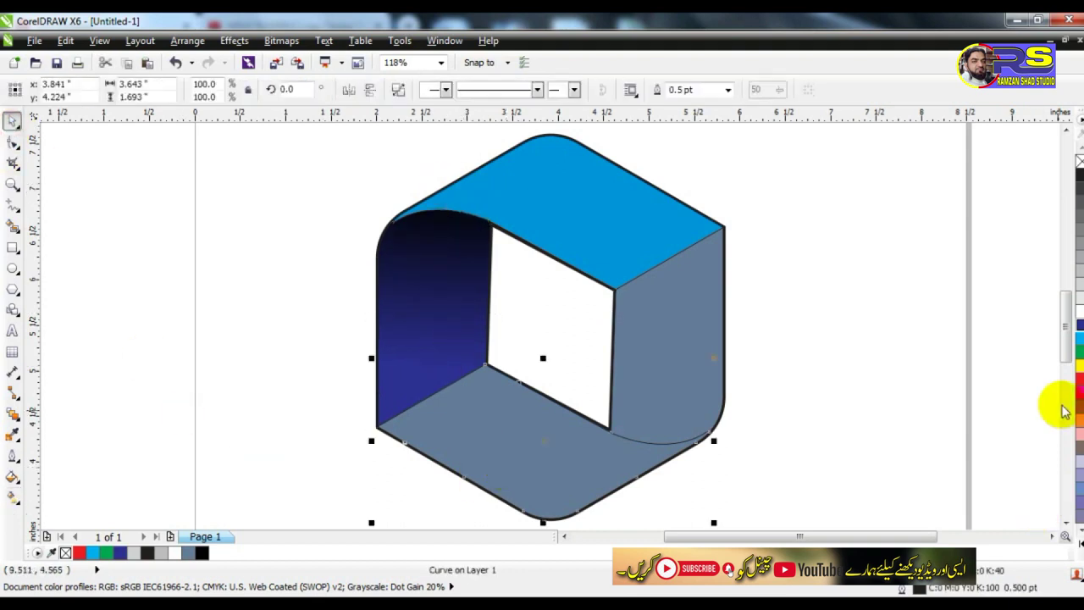
pyautogui.click(1077, 379)
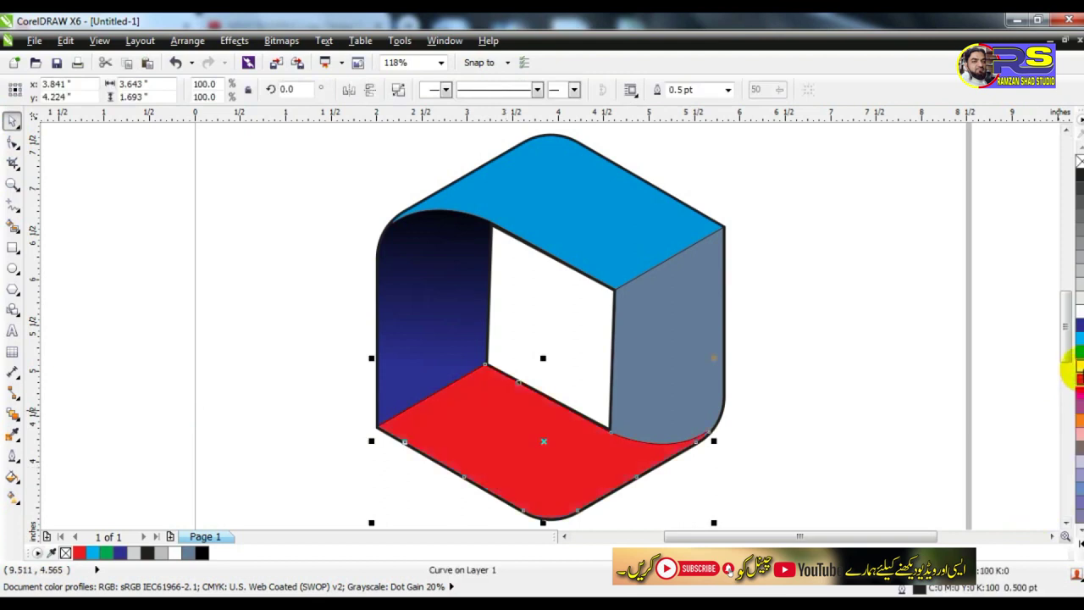
pyautogui.click(1077, 369)
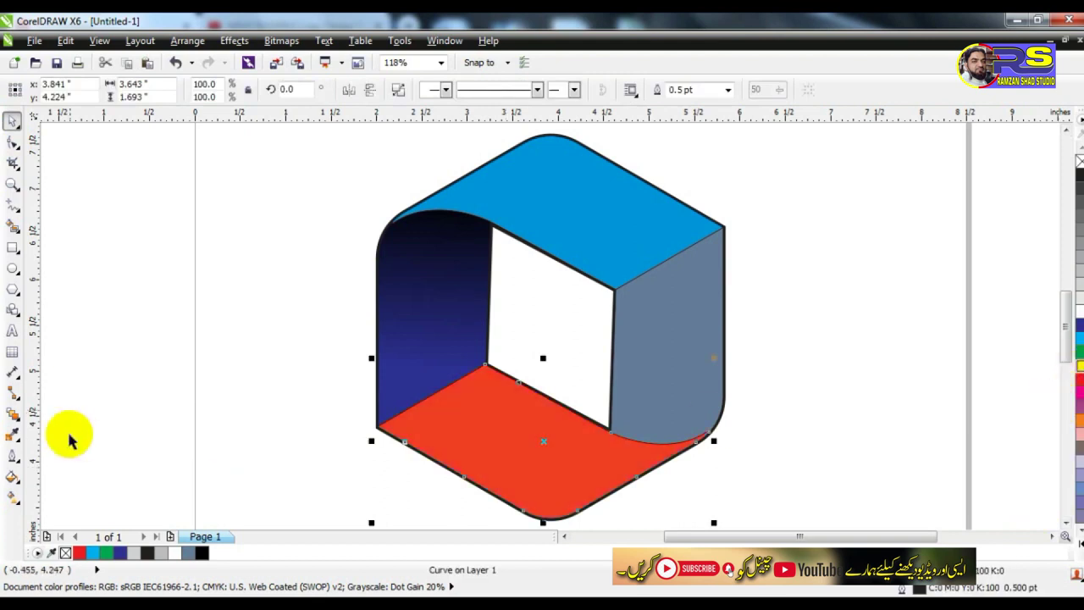
pyautogui.click(13, 476)
pyautogui.click(95, 363)
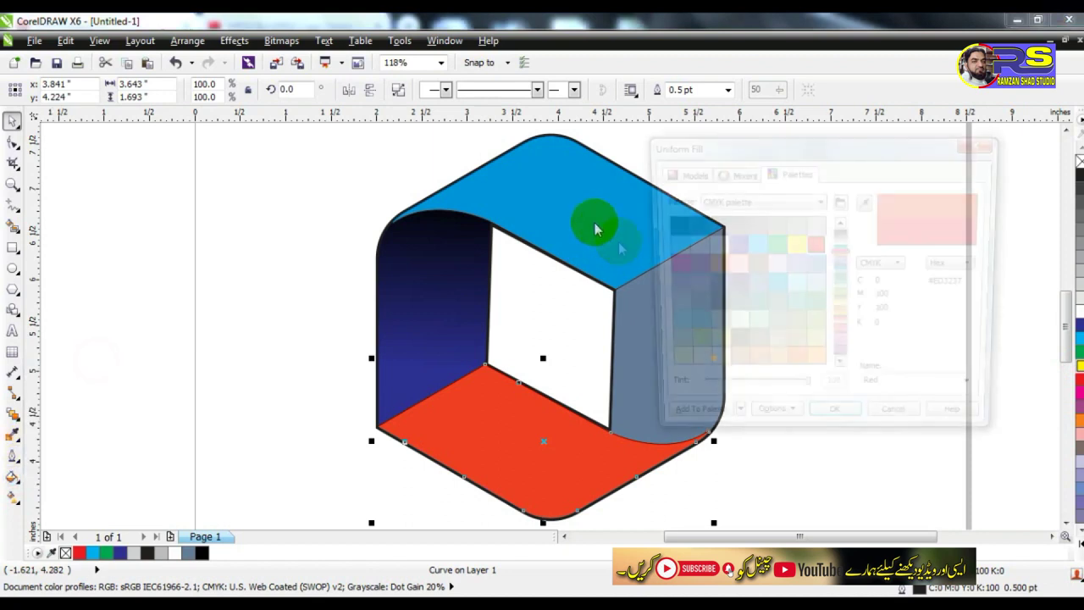
pyautogui.click(684, 173)
pyautogui.moveTo(806, 242)
pyautogui.mouseDown()
pyautogui.moveTo(798, 230)
pyautogui.moveTo(814, 238)
pyautogui.mouseUp()
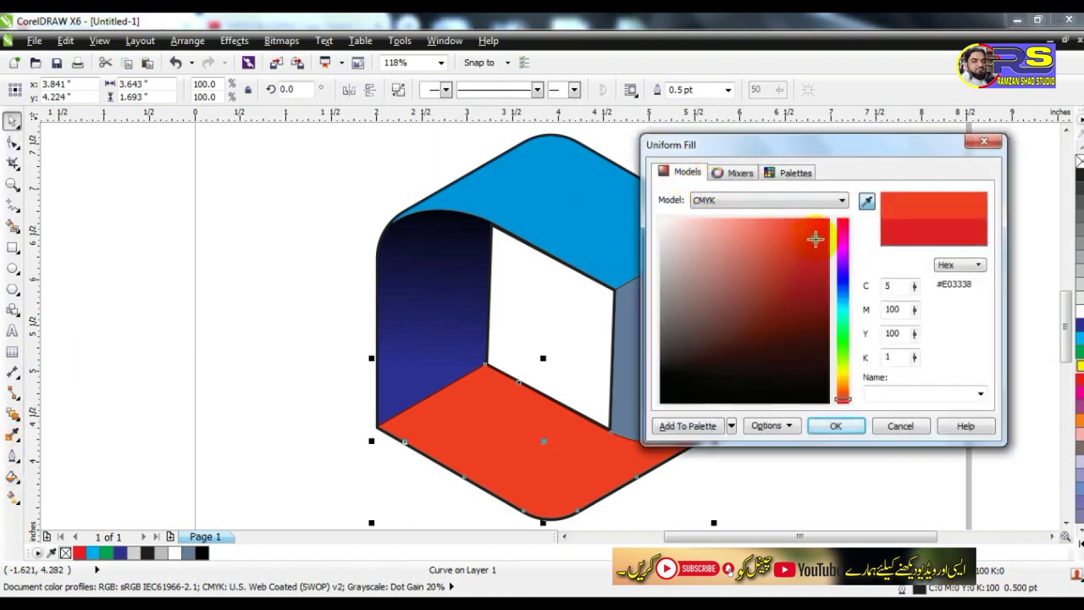
pyautogui.click(837, 426)
pyautogui.click(753, 435)
# Give the right section a linear gradient from 80% black at its lower end to light gray at its upper end
pyautogui.click(693, 359)
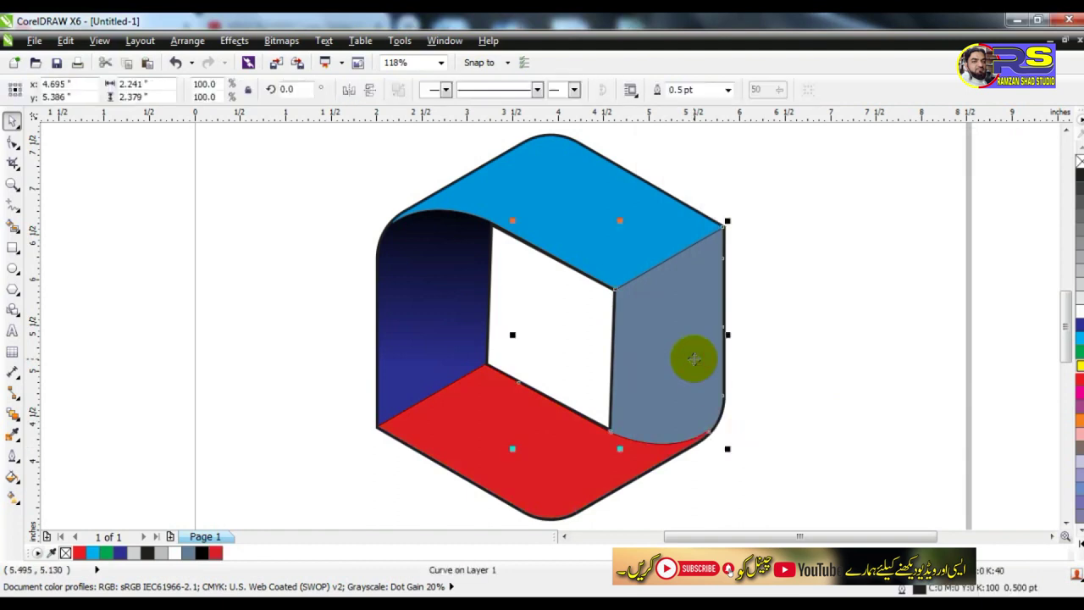
pyautogui.click(1073, 200)
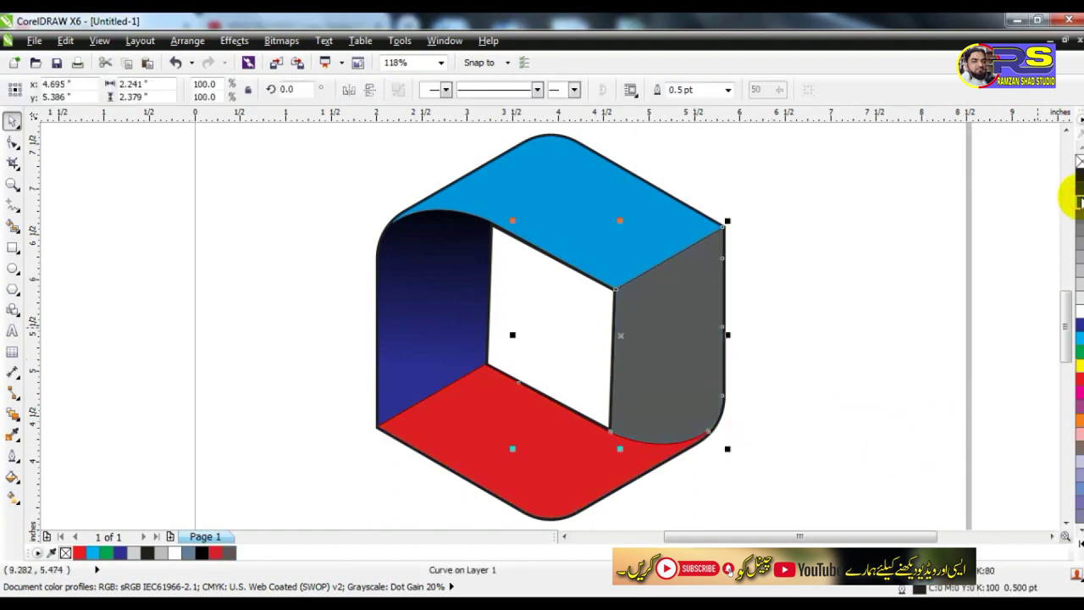
pyautogui.click(12, 498)
pyautogui.moveTo(671, 437); pyautogui.dragTo(676, 316)
pyautogui.moveTo(667, 461); pyautogui.dragTo(667, 460)
pyautogui.moveTo(675, 315); pyautogui.dragTo(673, 302)
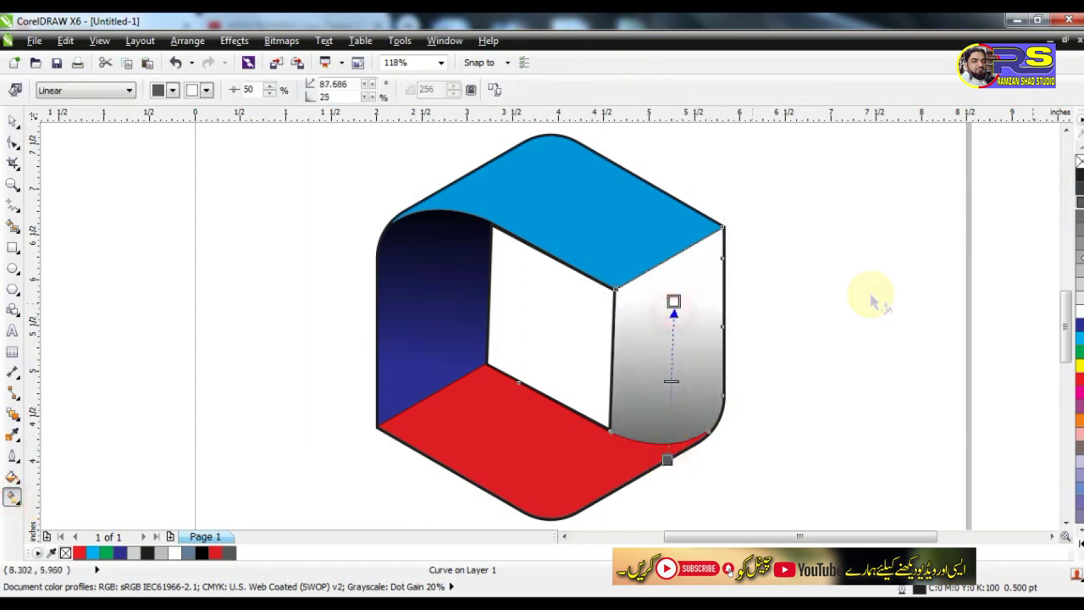
pyautogui.click(674, 302)
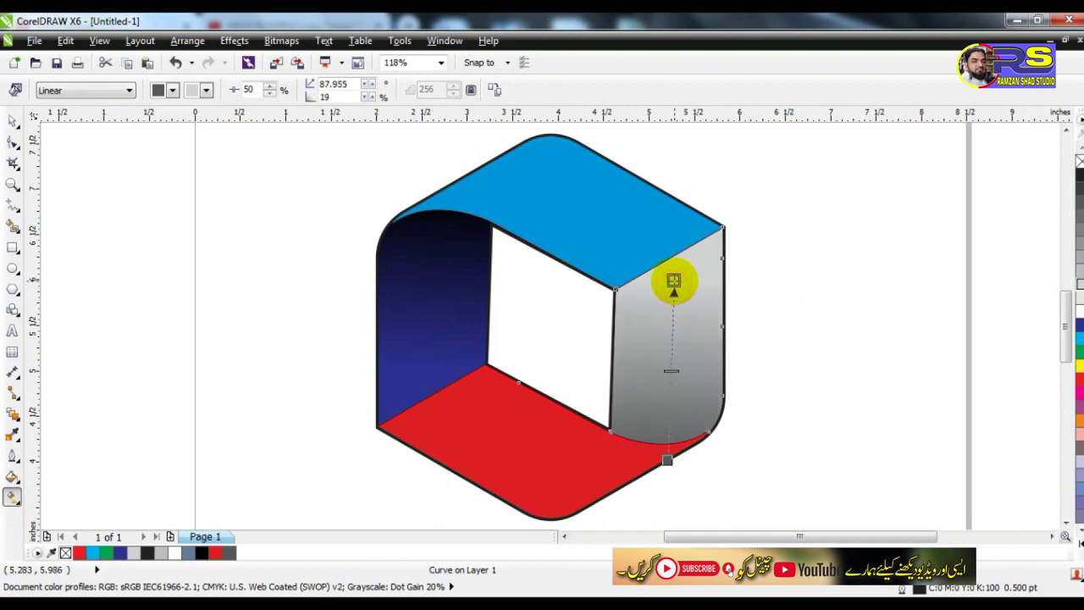
pyautogui.click(11, 126)
pyautogui.click(141, 276)
# Remove the outlines from all sections of the hexagon
pyautogui.scroll(-3, 141, 276)
pyautogui.moveTo(540, 453); pyautogui.dragTo(208, 193)
pyautogui.rightClick(66, 552)
pyautogui.click(205, 321)
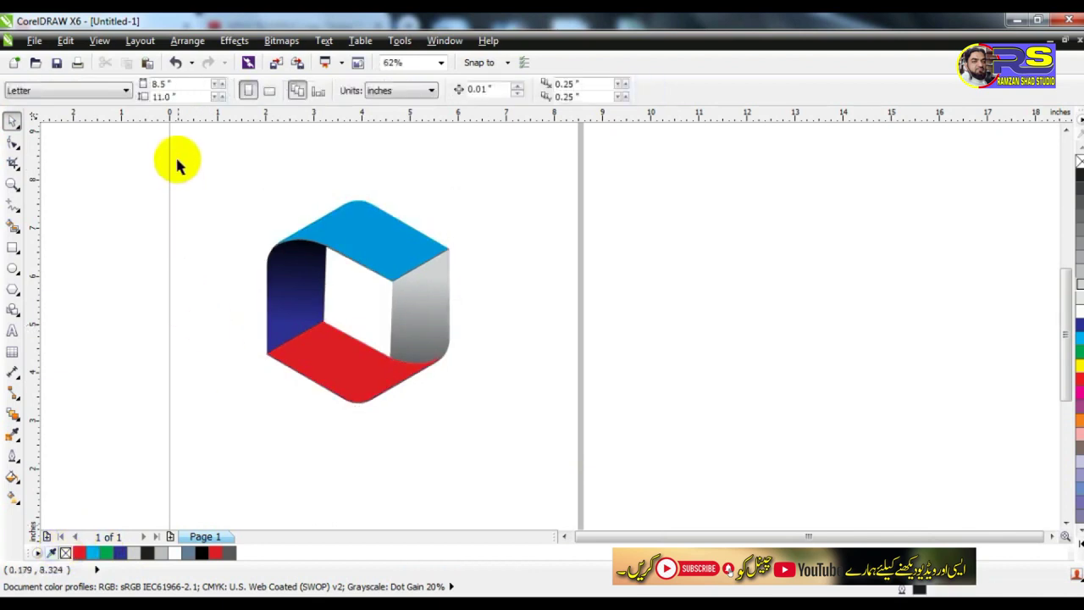
# Fill the lower section of the hexagon with a uniform dark red of Y100 K34
pyautogui.click(12, 183)
pyautogui.moveTo(210, 183); pyautogui.dragTo(584, 436)
pyautogui.click(12, 120)
pyautogui.click(400, 423)
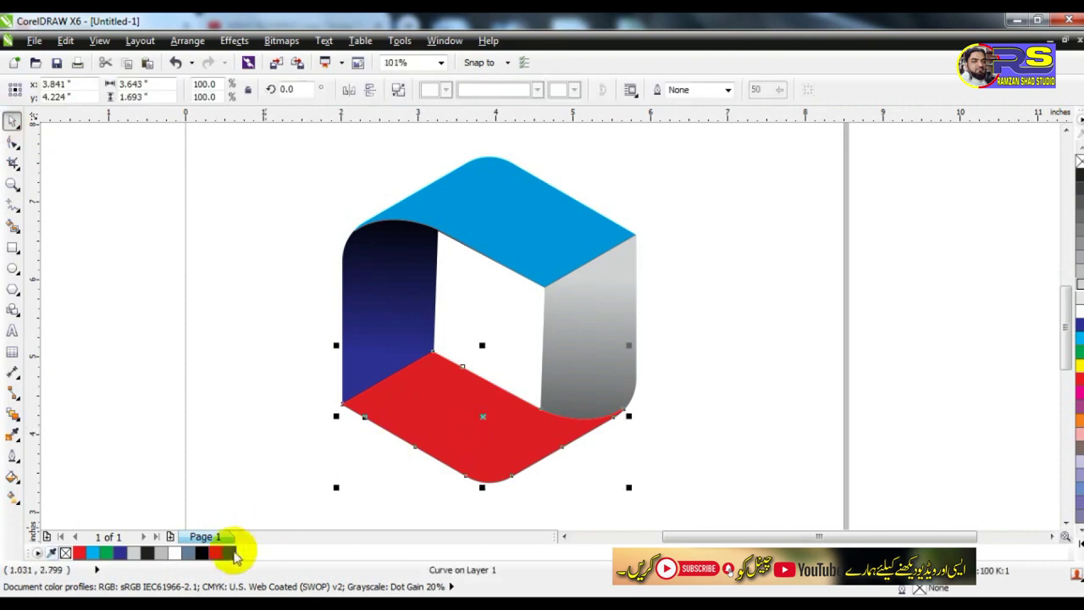
pyautogui.click(13, 474)
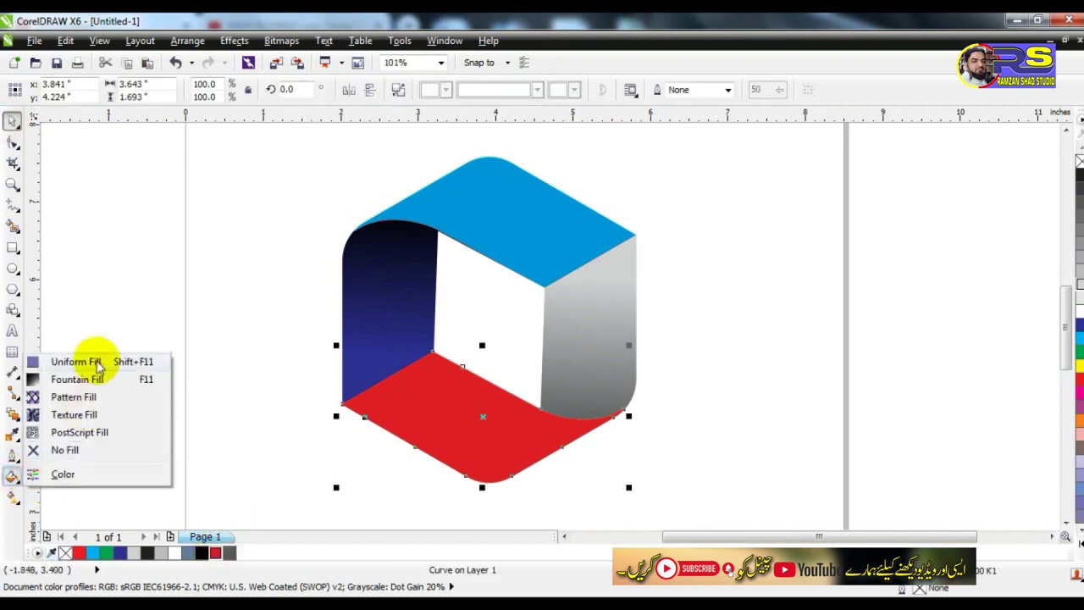
pyautogui.click(95, 360)
pyautogui.click(684, 173)
pyautogui.moveTo(787, 262); pyautogui.dragTo(797, 293)
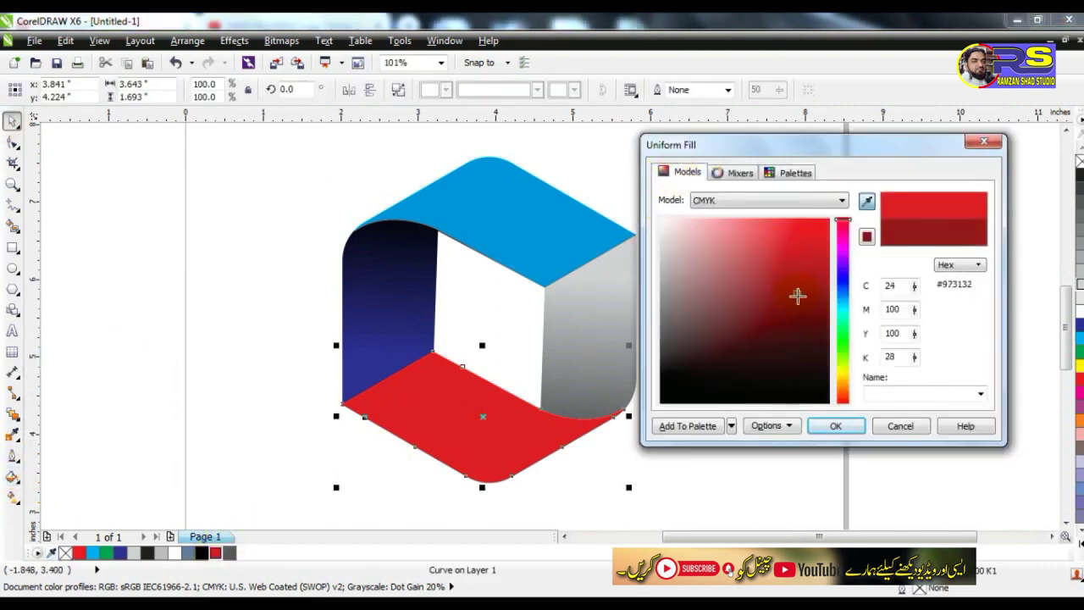
pyautogui.click(834, 426)
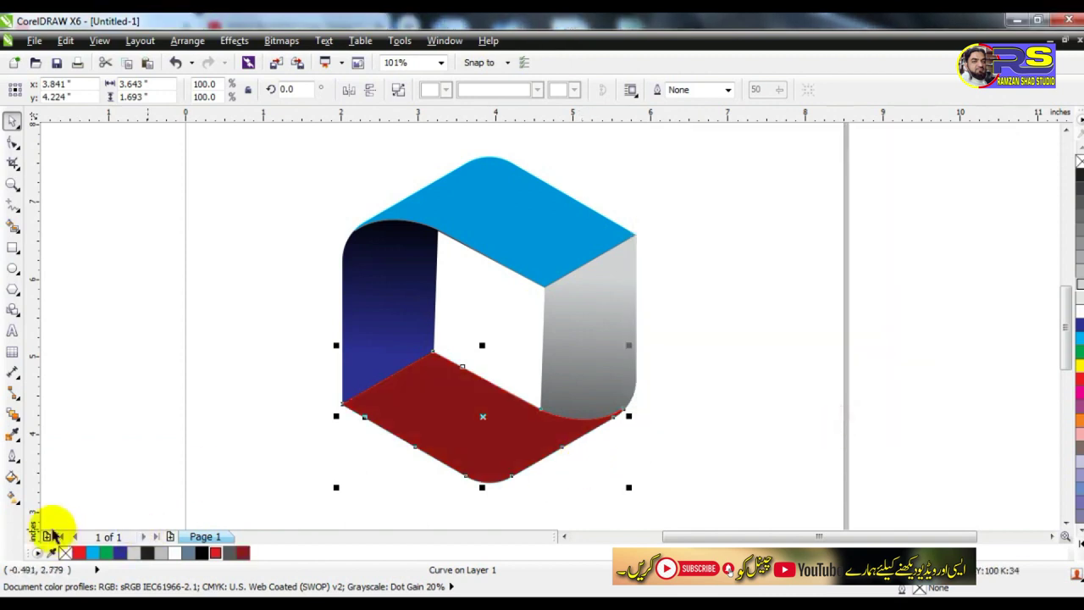
# Apply a linear gradient to the lower section, from dark red at its lower-right edge to bright red near its upper left, angled about 147°
pyautogui.click(13, 495)
pyautogui.moveTo(556, 458); pyautogui.dragTo(438, 413)
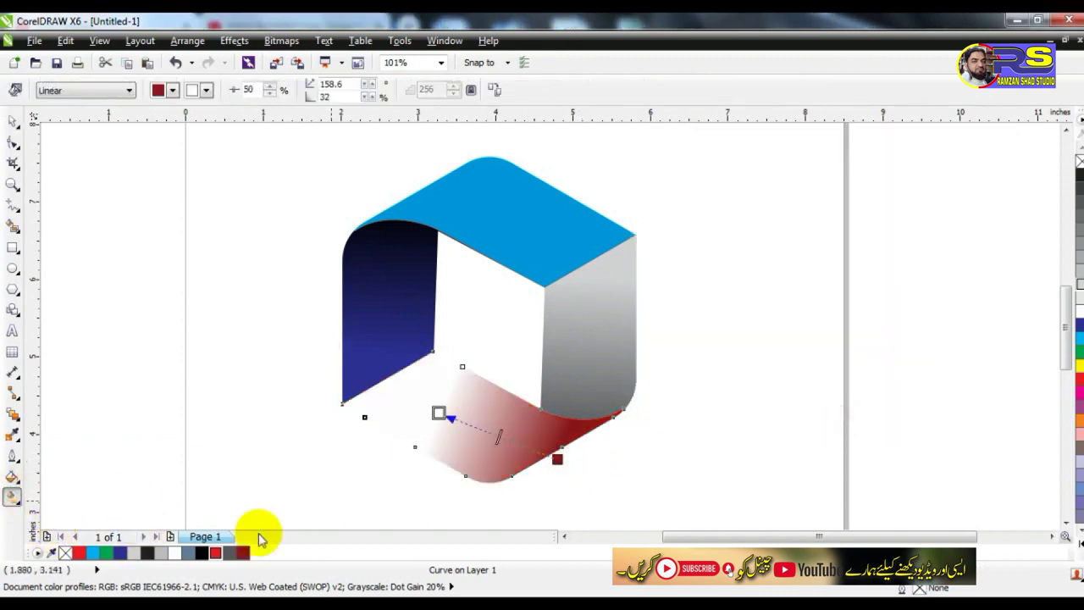
pyautogui.moveTo(216, 553); pyautogui.dragTo(438, 413)
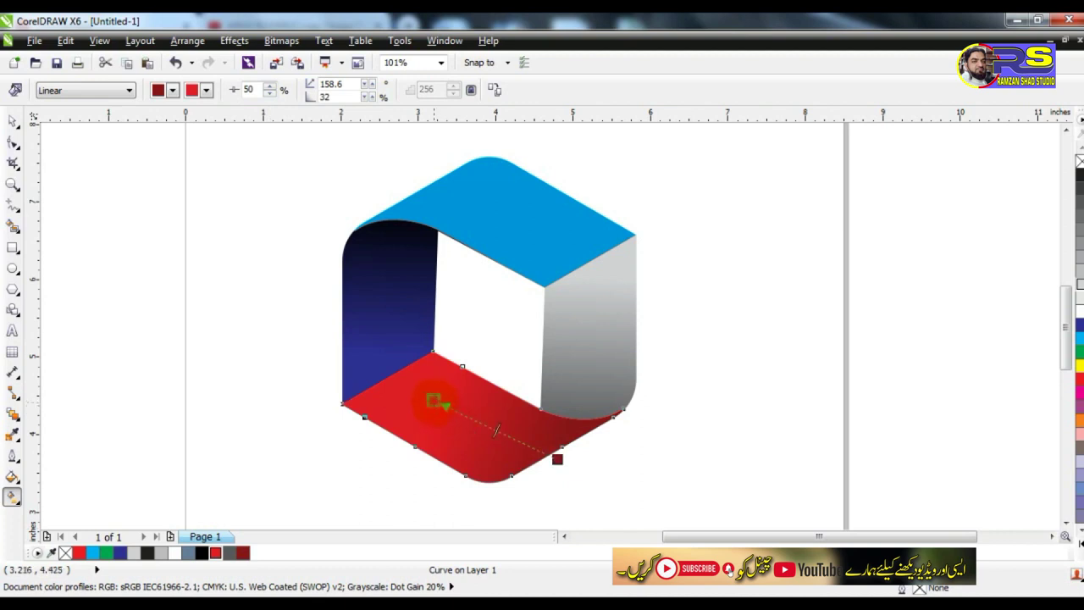
pyautogui.moveTo(557, 459); pyautogui.dragTo(538, 463)
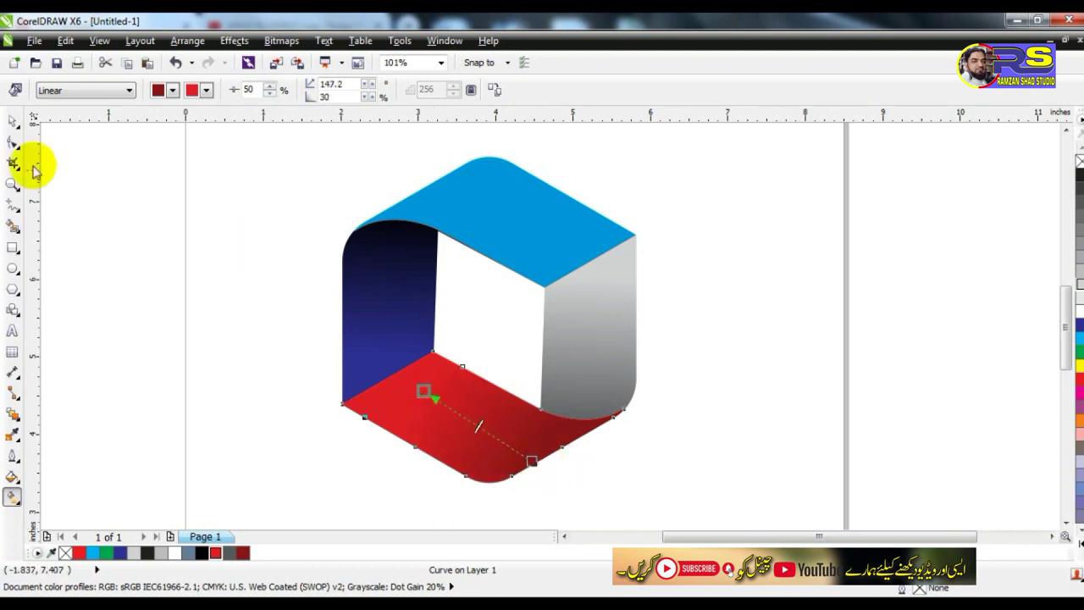
pyautogui.click(13, 121)
pyautogui.click(164, 308)
# Move the dark start of the right section's linear gradient up inside its lower edge, with an angle of about 93° and 24% edge pad
pyautogui.click(598, 320)
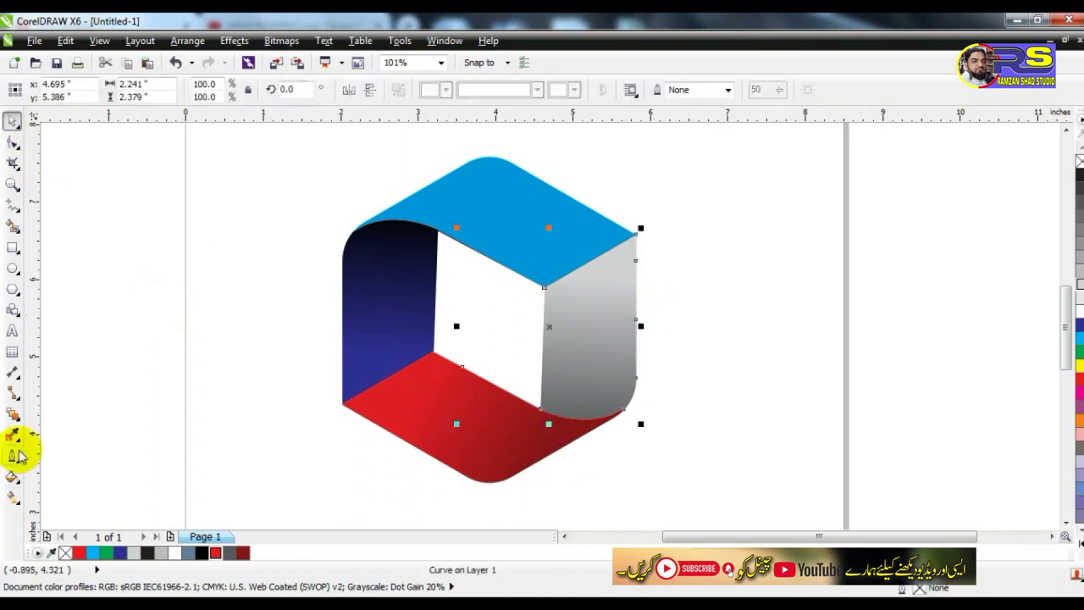
pyautogui.click(13, 497)
pyautogui.moveTo(591, 434); pyautogui.dragTo(595, 406)
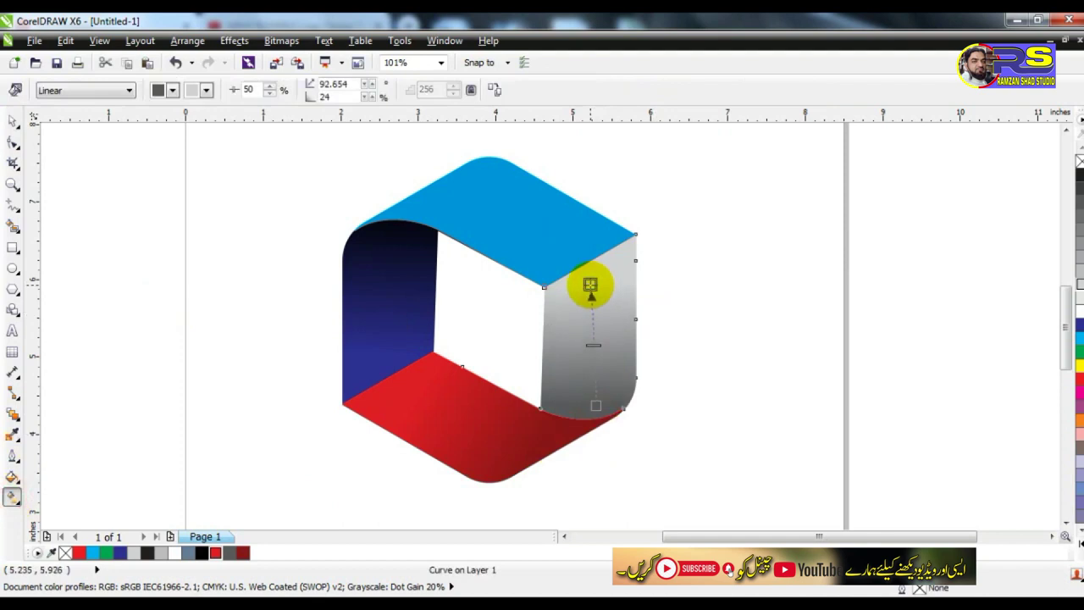
pyautogui.click(14, 121)
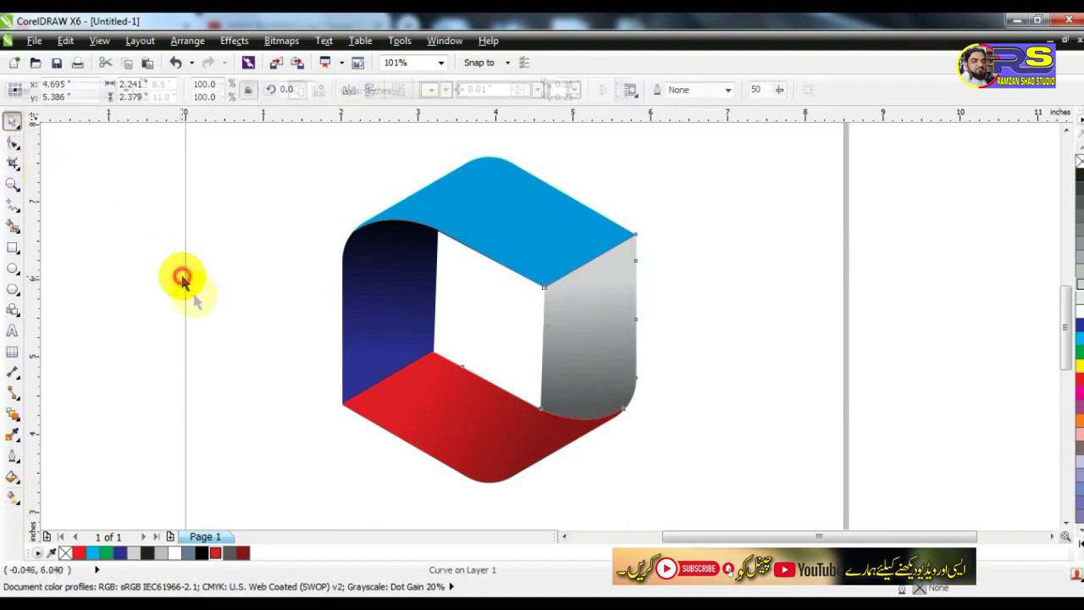